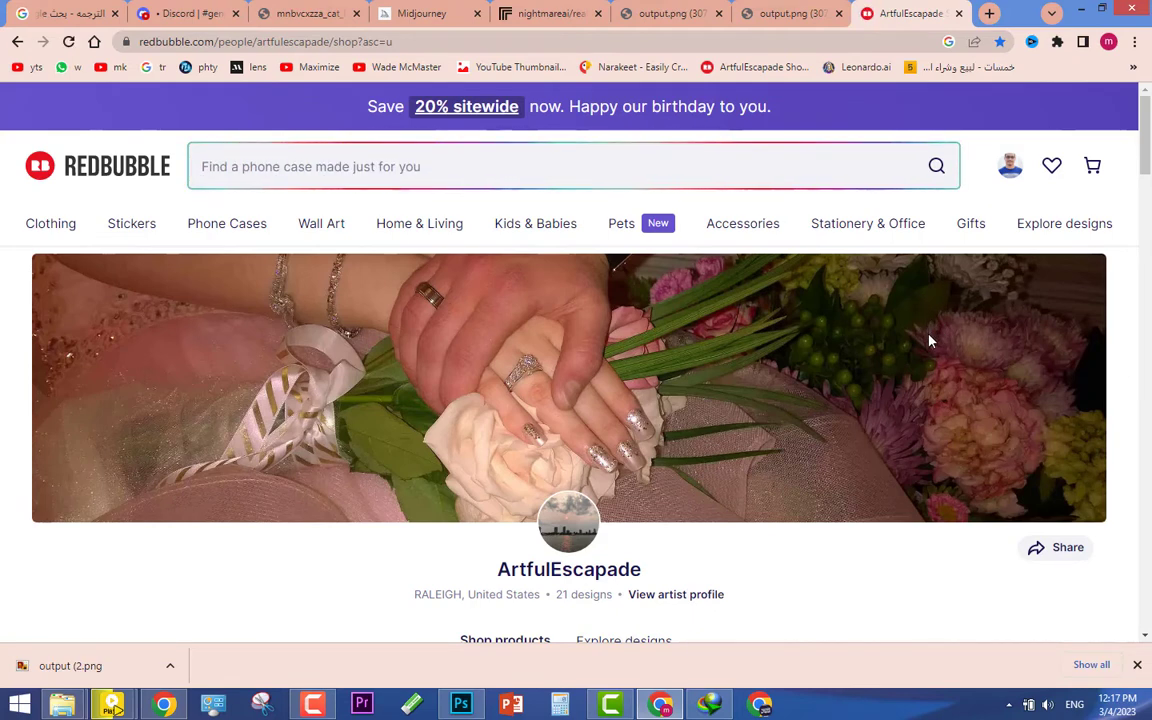
# Step: Open the selling dashboard from the account and start adding a new design
pyautogui.scroll(-3, 929, 341)
pyautogui.scroll(-5, 929, 341)
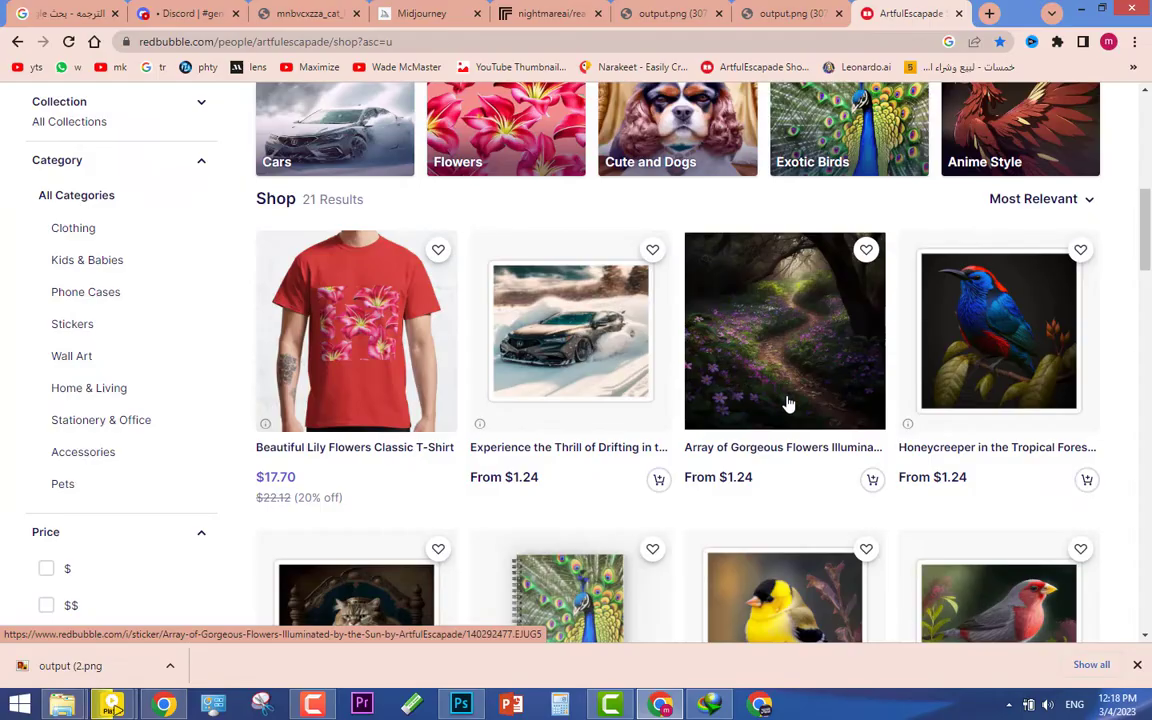
pyautogui.scroll(10, 777, 422)
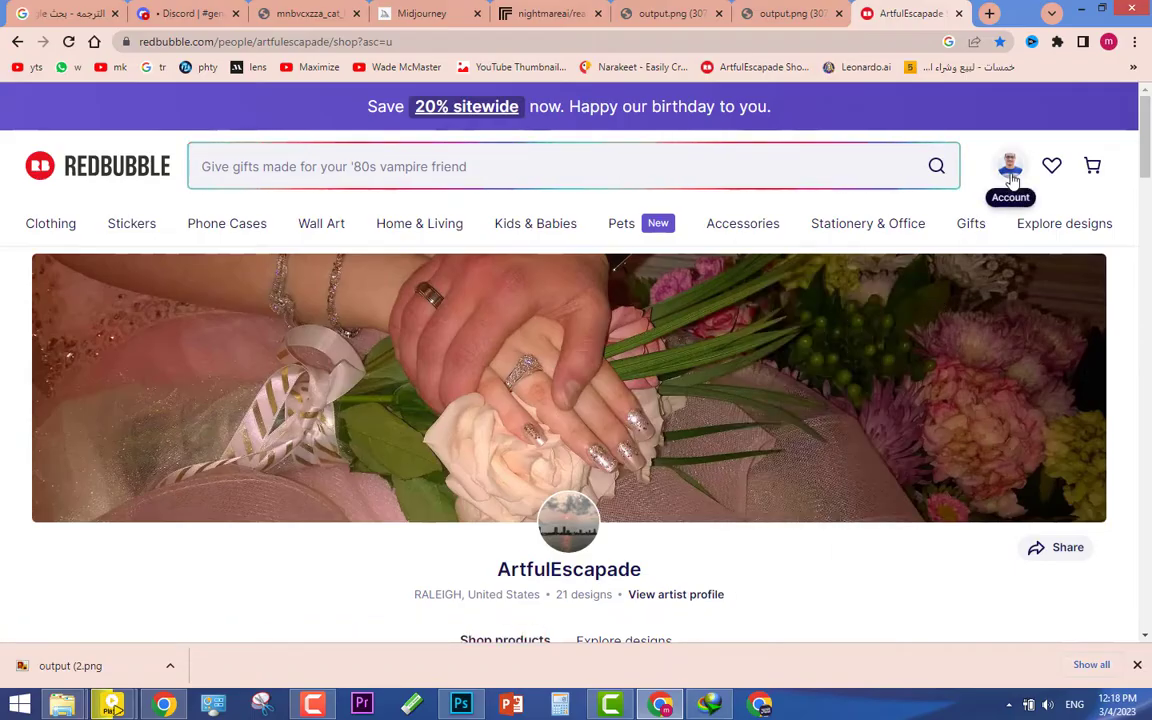
pyautogui.moveTo(1008, 167)
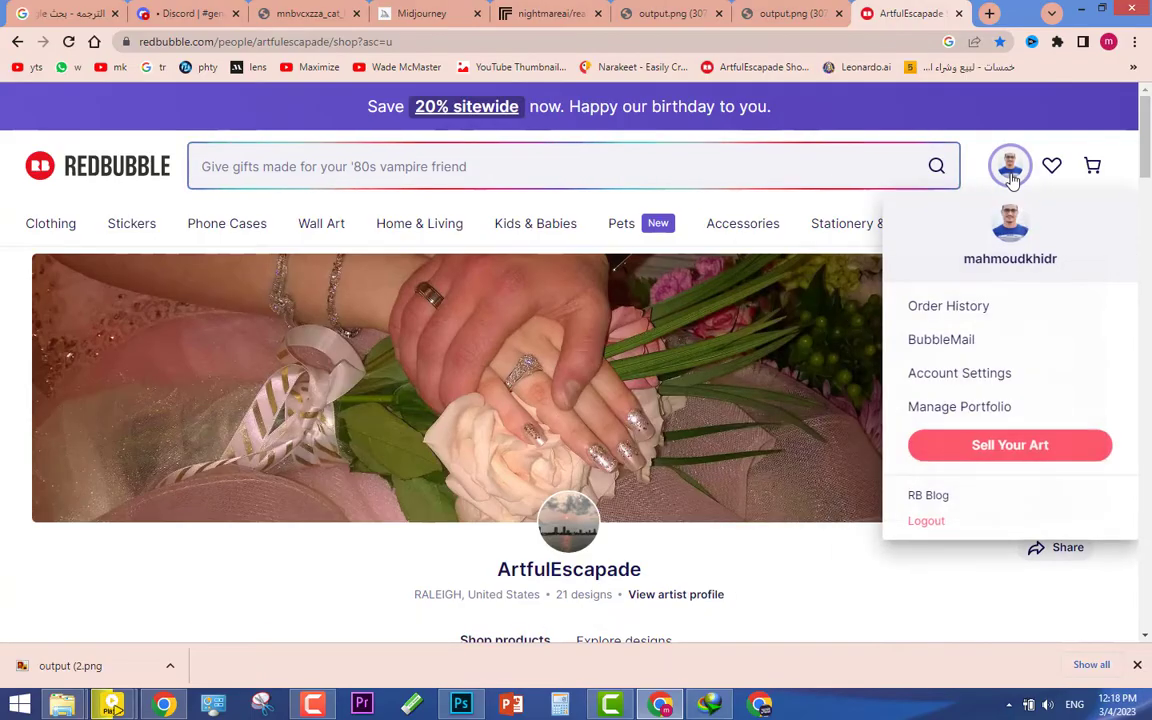
pyautogui.click(1031, 450)
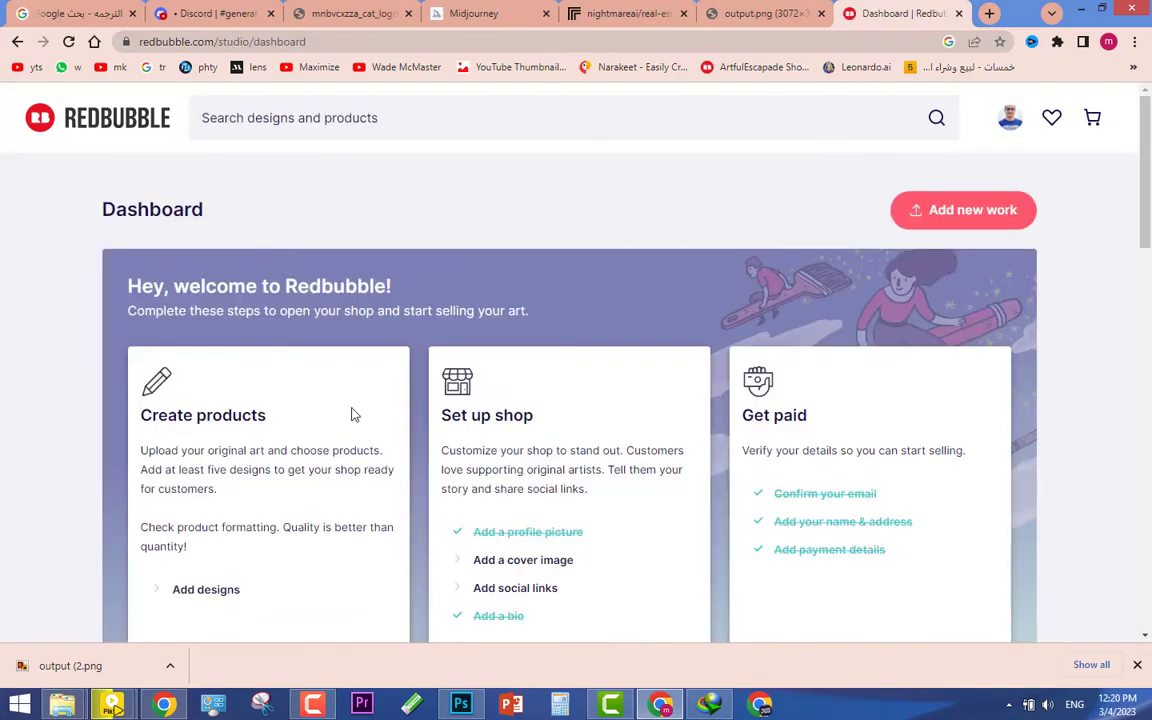
pyautogui.scroll(-1, 351, 414)
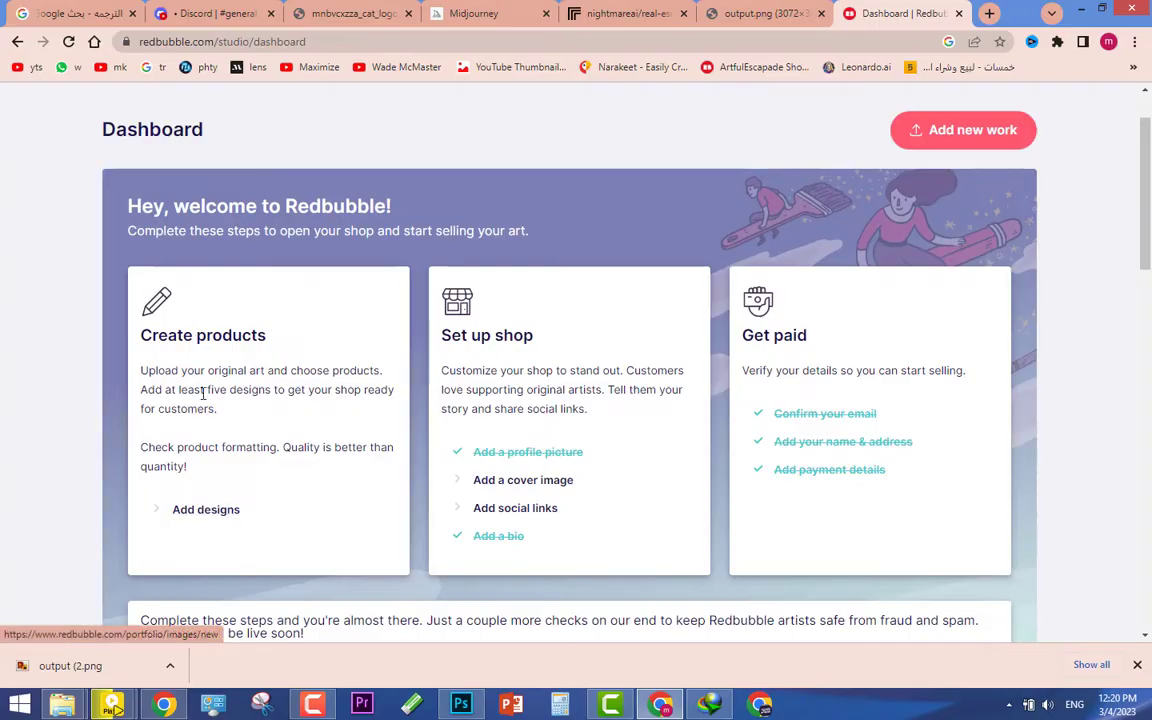
pyautogui.click(197, 512)
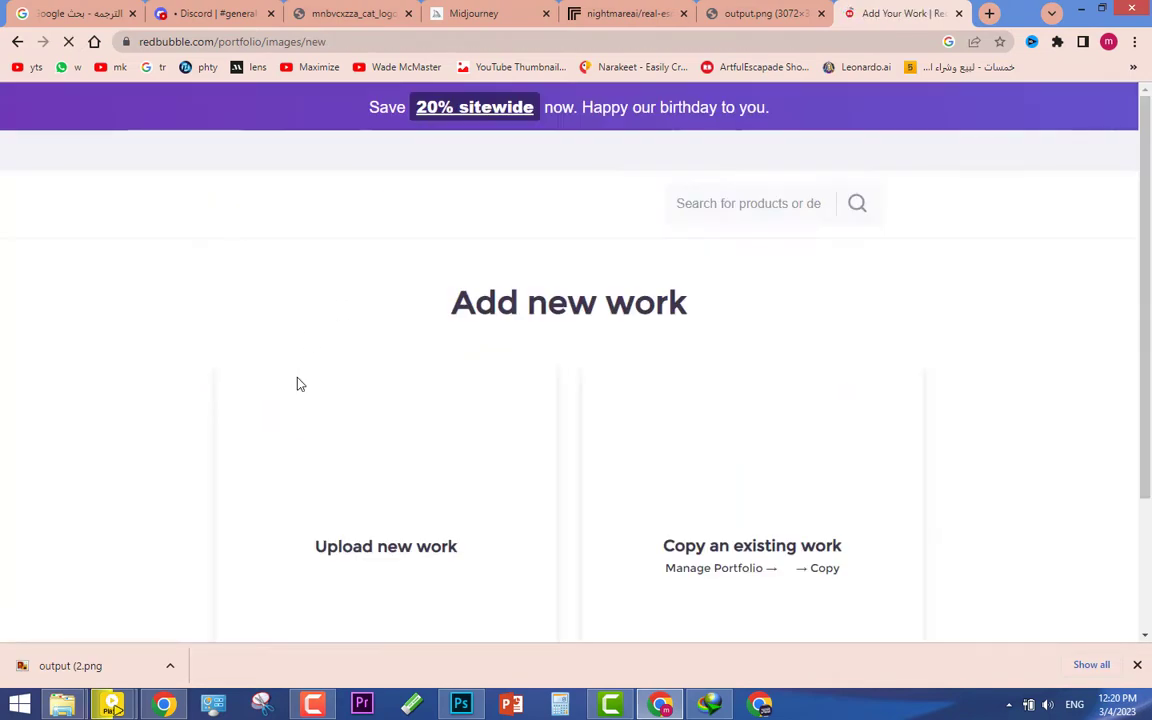
# Step: Upload the cat image file "output (2" from the stickers folder as a new work
pyautogui.scroll(-2, 425, 410)
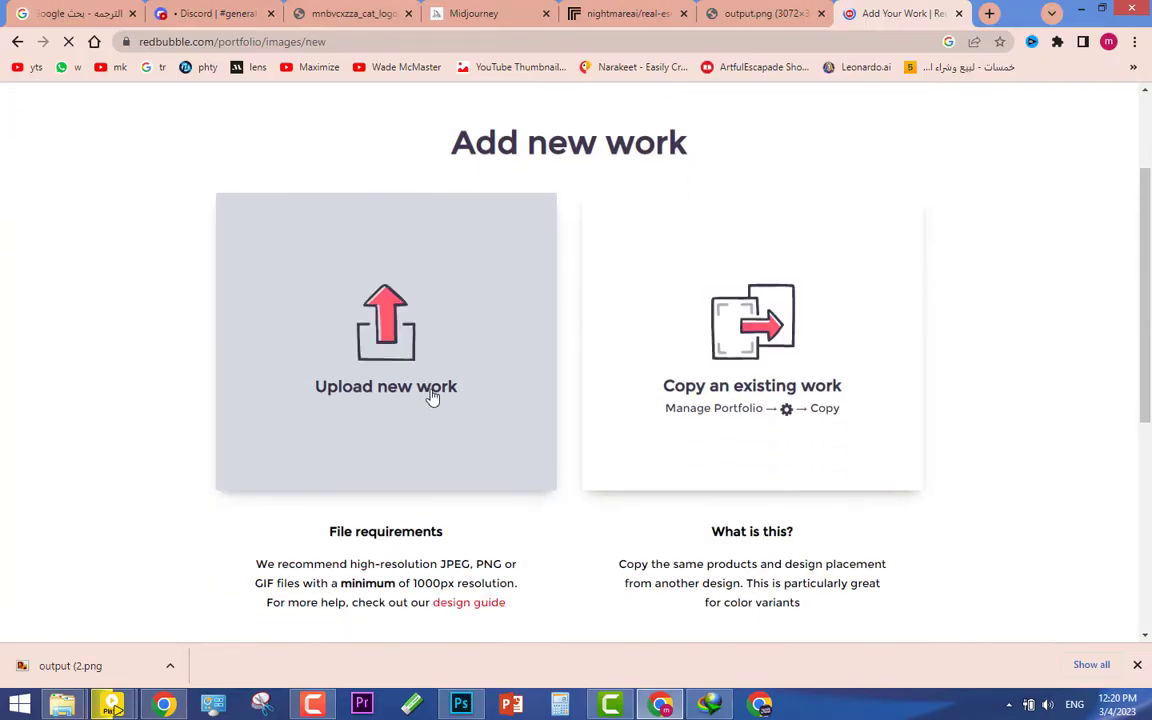
pyautogui.scroll(2, 432, 396)
pyautogui.scroll(-2, 432, 396)
pyautogui.click(380, 360)
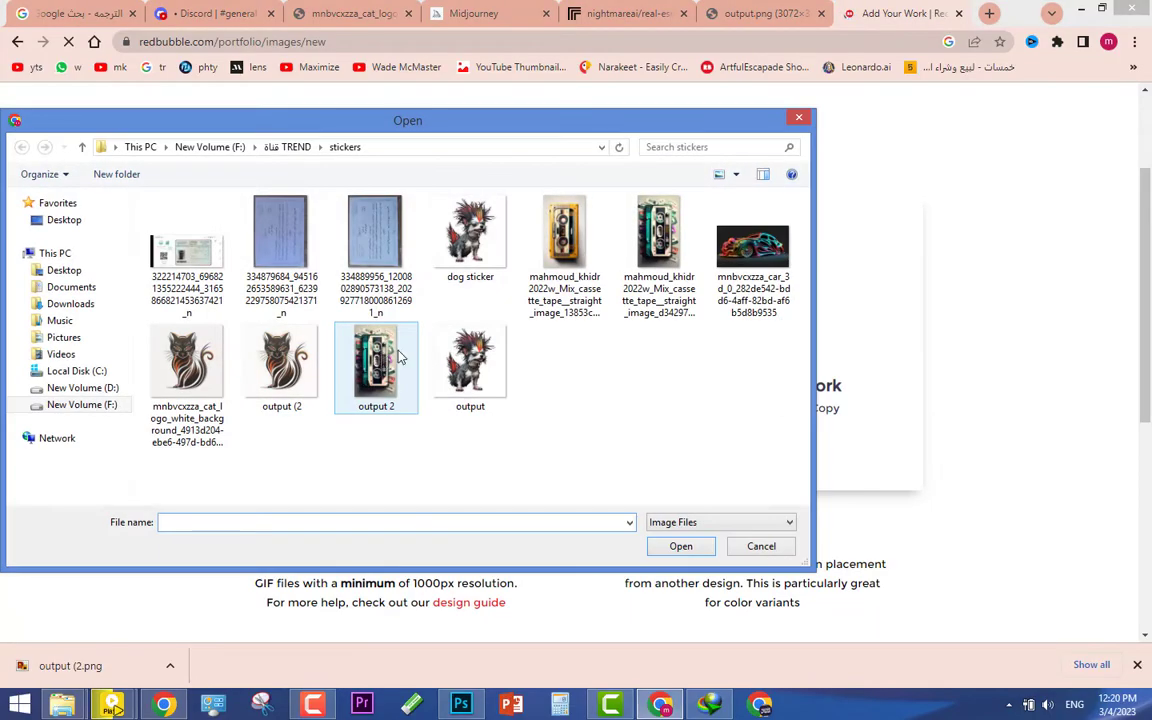
pyautogui.click(265, 360)
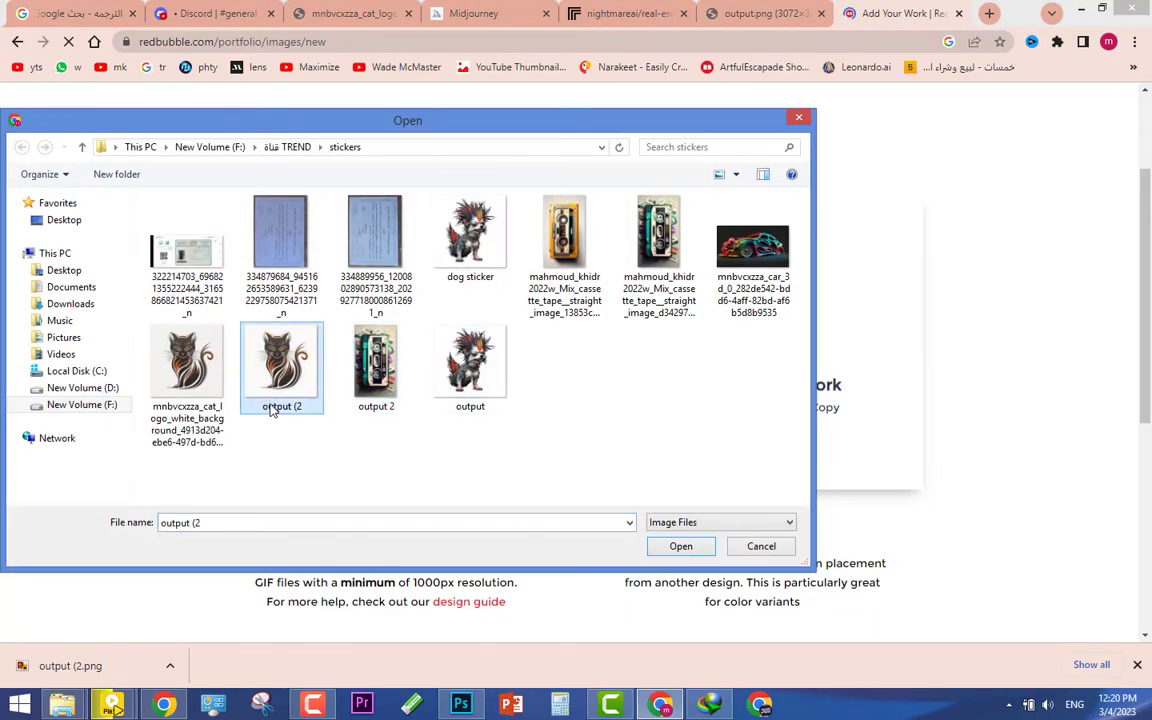
pyautogui.click(668, 546)
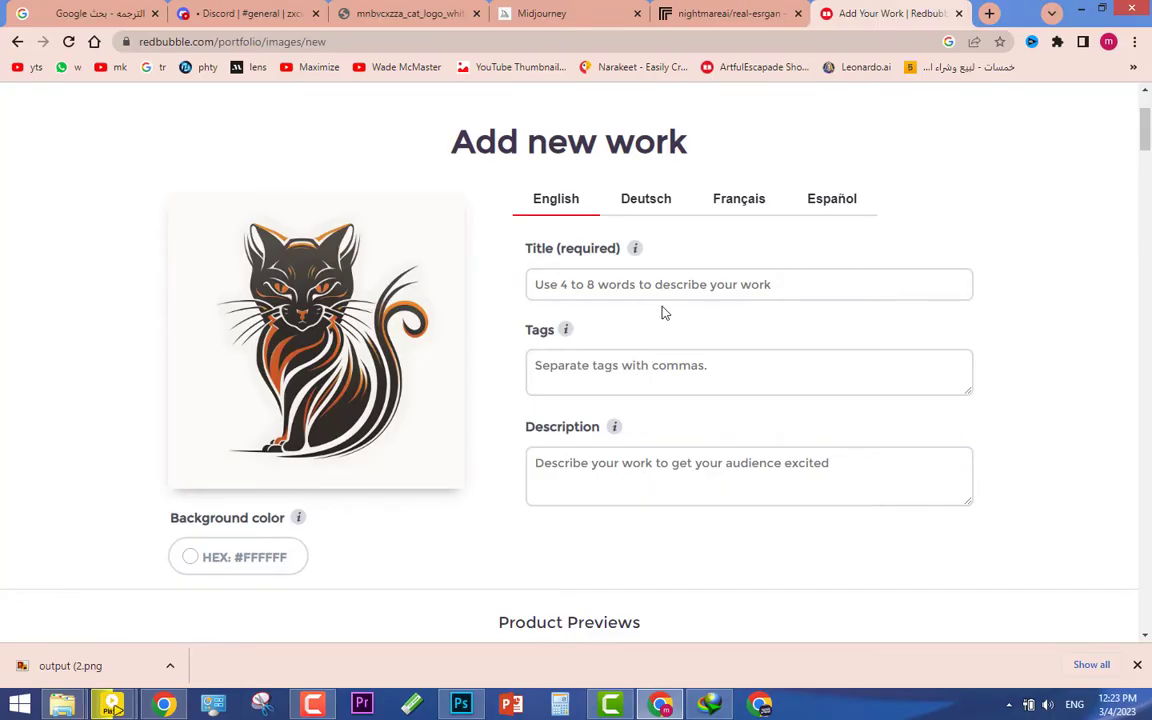
# Step: Title the work "cat logo" and add the tags "logo,sticker,design,photo,cases,animation"
pyautogui.click(688, 290)
pyautogui.write('cat')
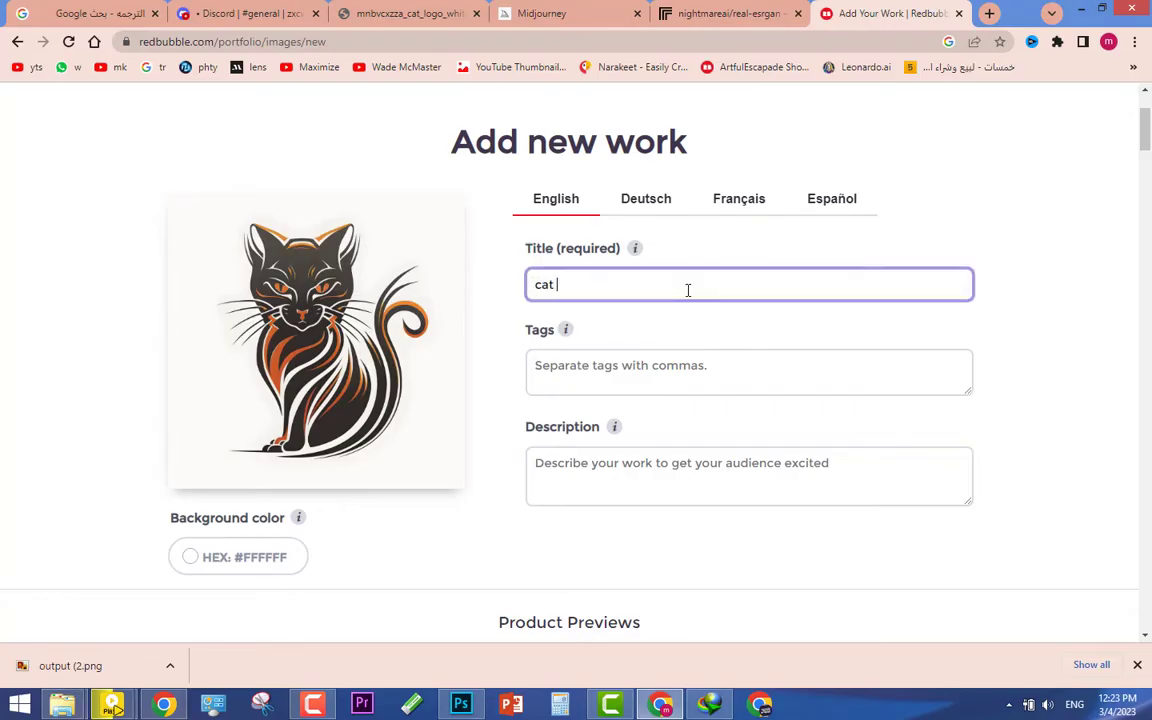
pyautogui.click(705, 370)
pyautogui.write('logo,sticker,design,photo,cases,animation')
pyautogui.click(727, 447)
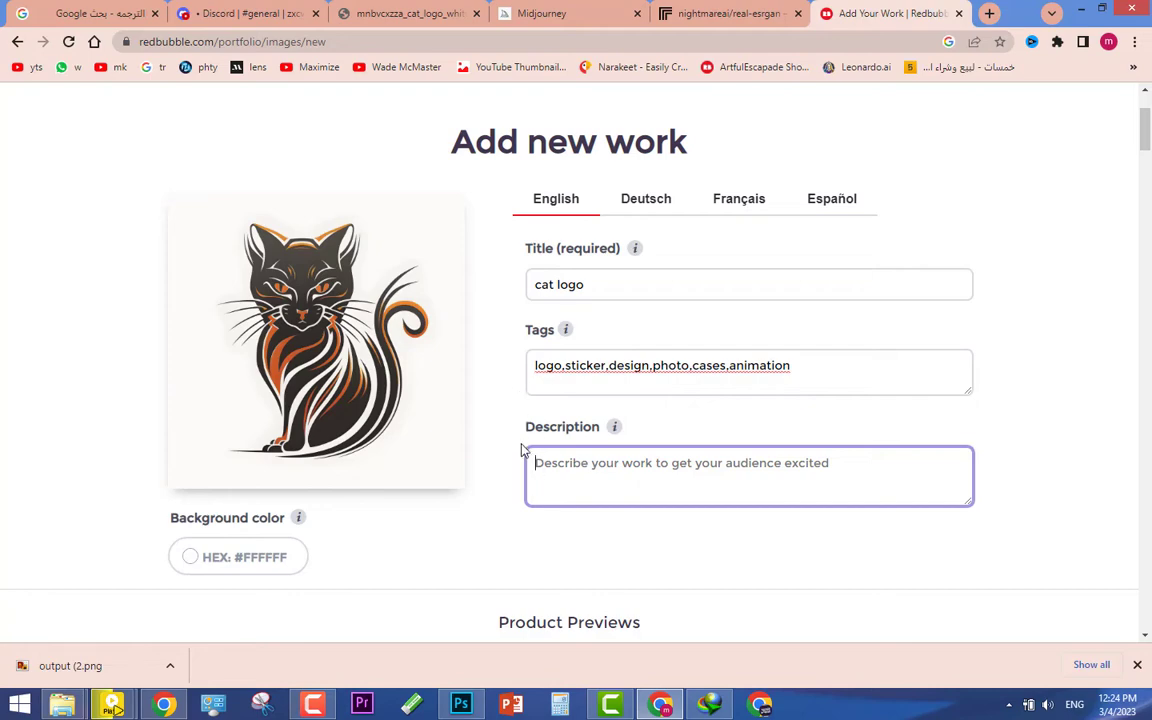
# Step: Switch to ChatGPT in the other browser window and submit the prompt "cat logo description"
pyautogui.click(164, 704)
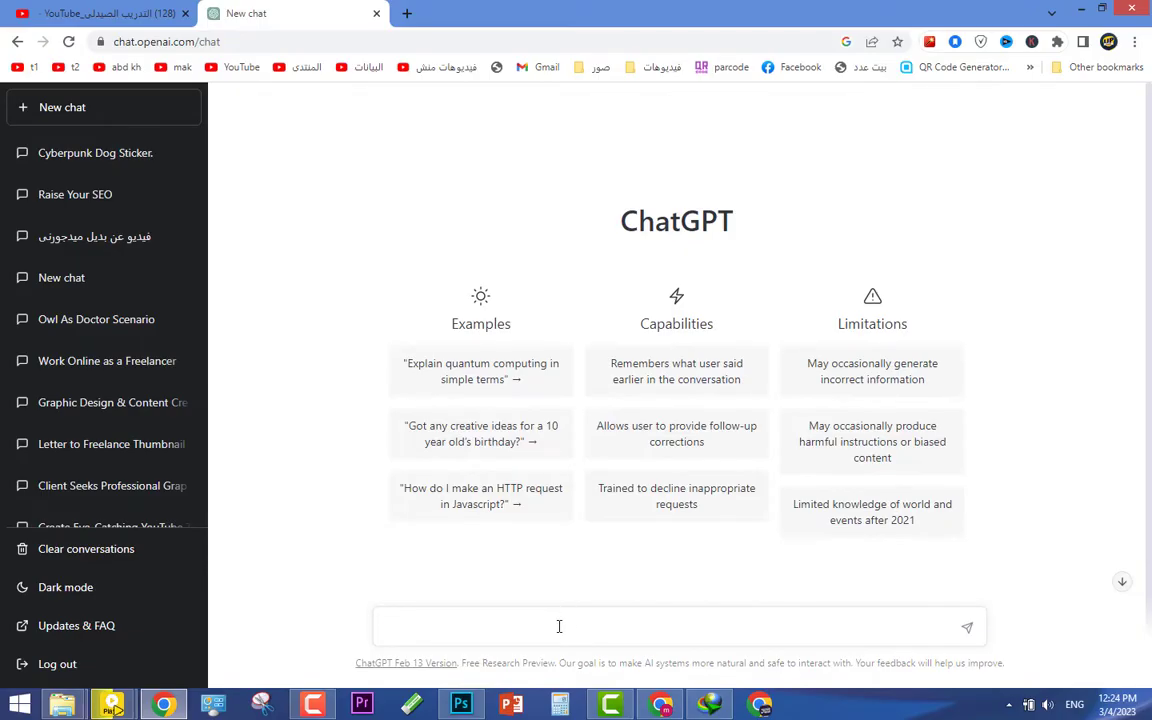
pyautogui.write('logo des')
pyautogui.rightClick(442, 626)
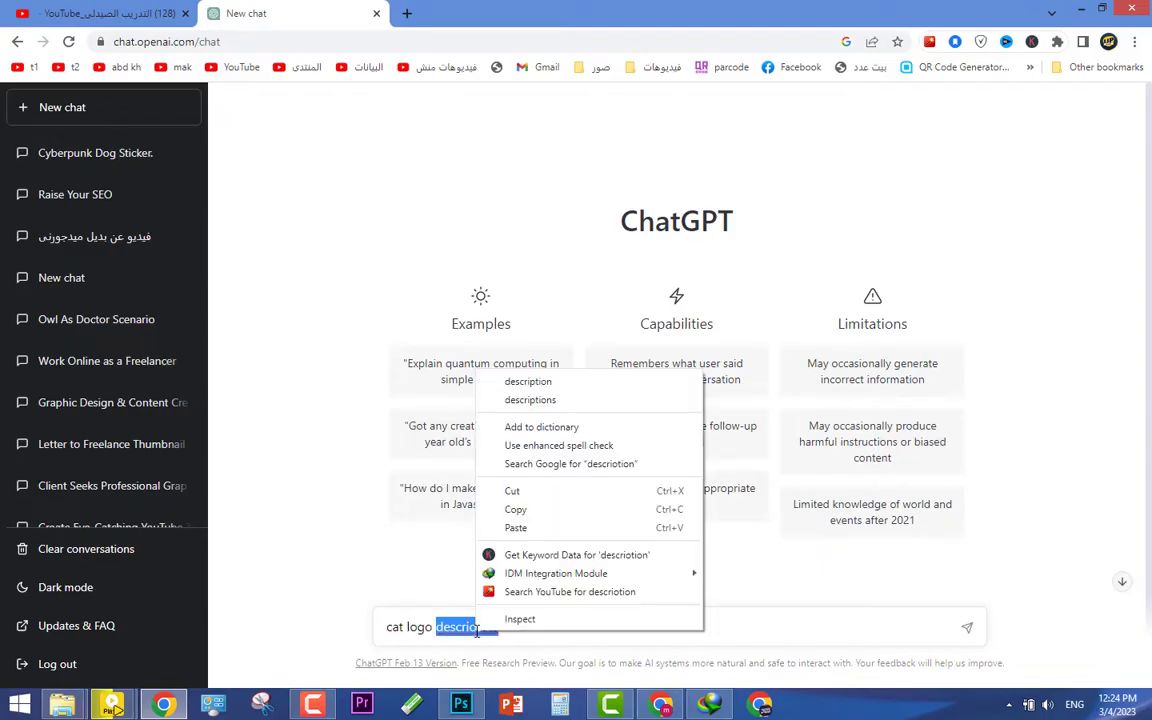
pyautogui.click(565, 359)
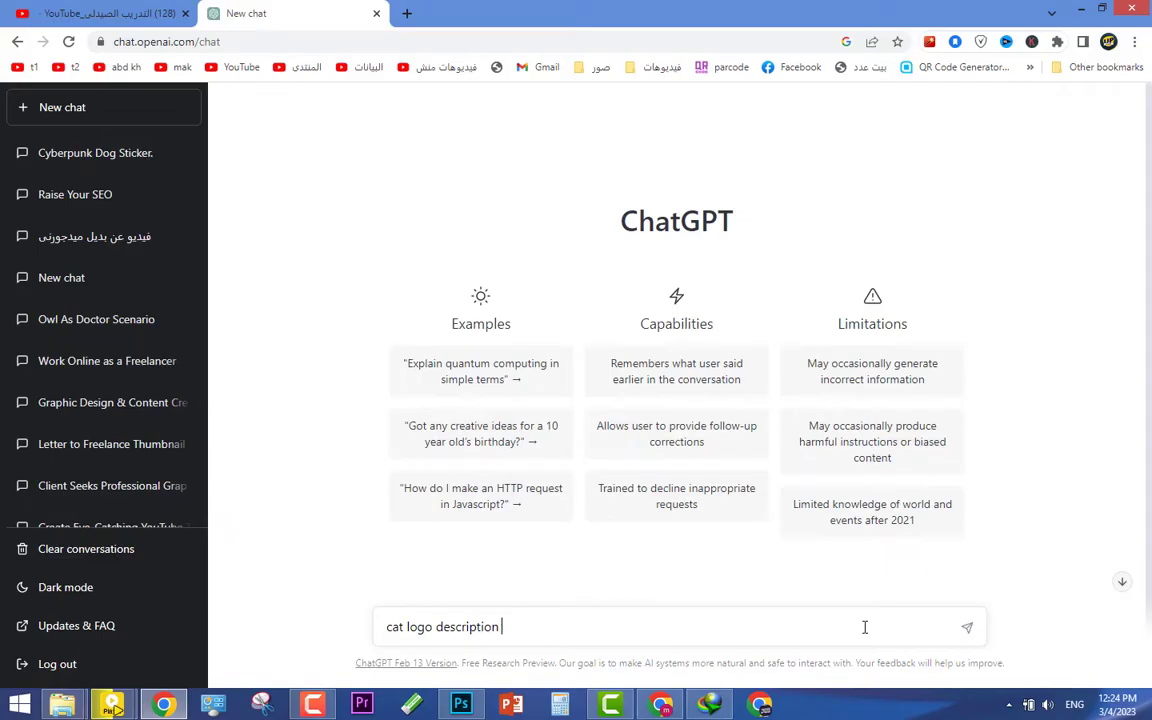
pyautogui.press('Return')
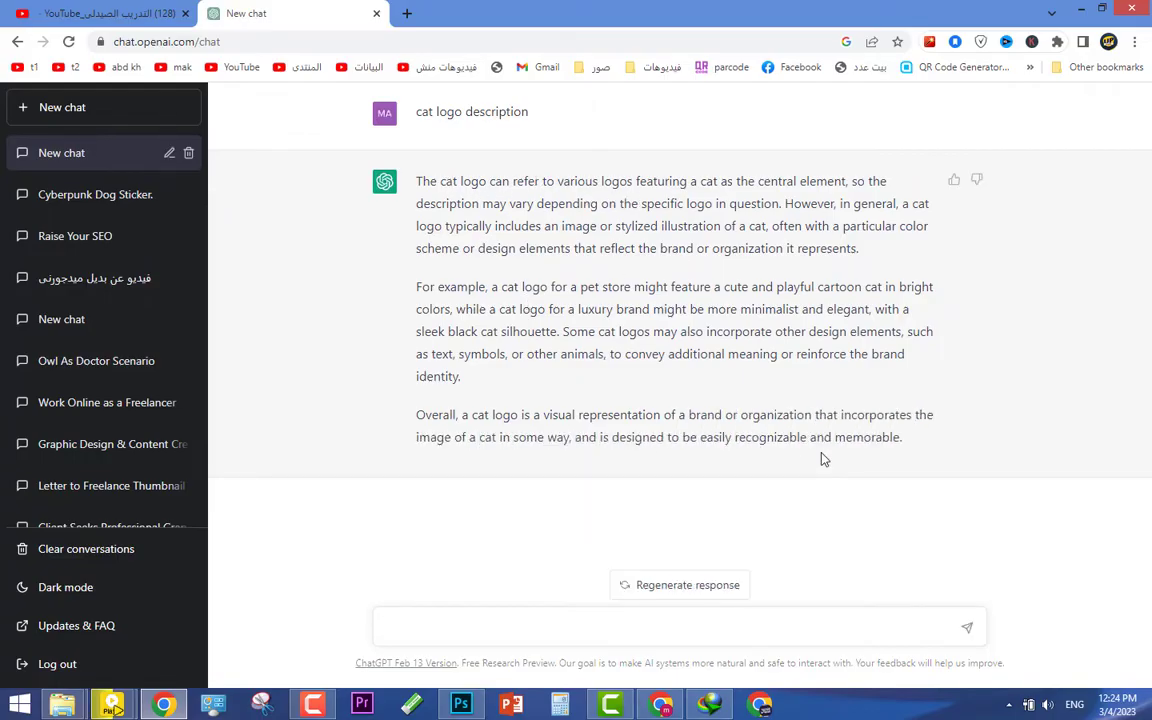
# Step: Copy ChatGPT's whole answer and paste it into the description of the new Redbubble work
pyautogui.moveTo(941, 450); pyautogui.dragTo(380, 180)
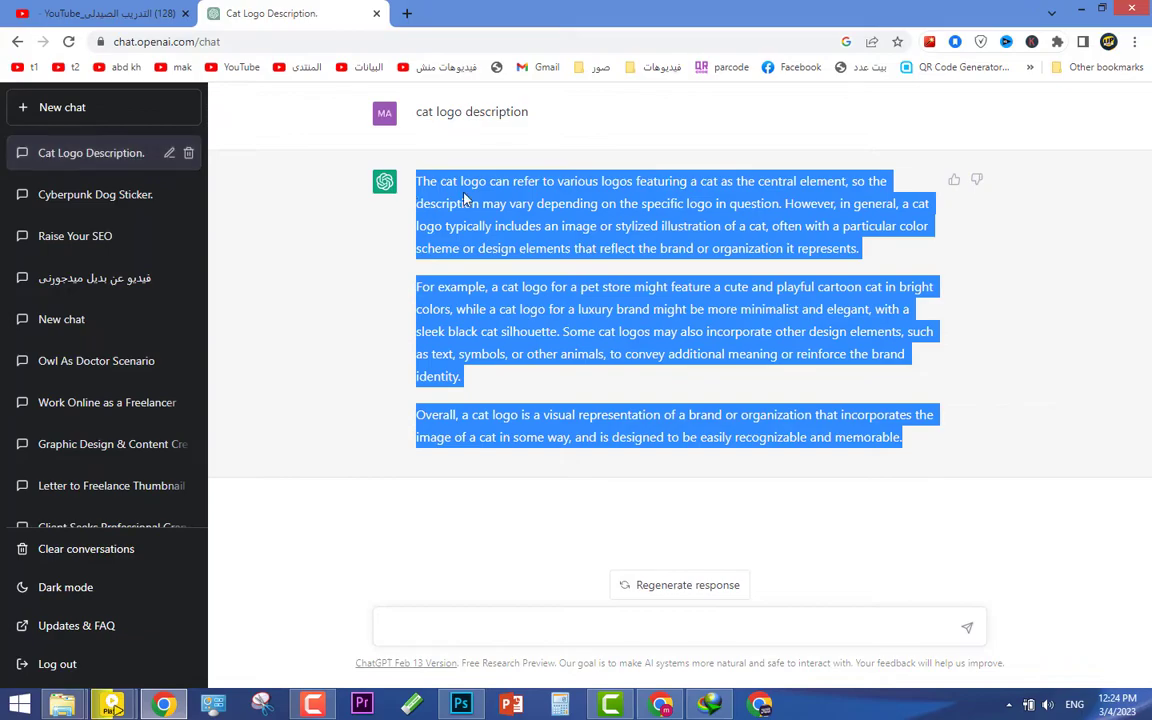
pyautogui.rightClick(416, 173)
pyautogui.click(445, 186)
pyautogui.moveTo(685, 710)
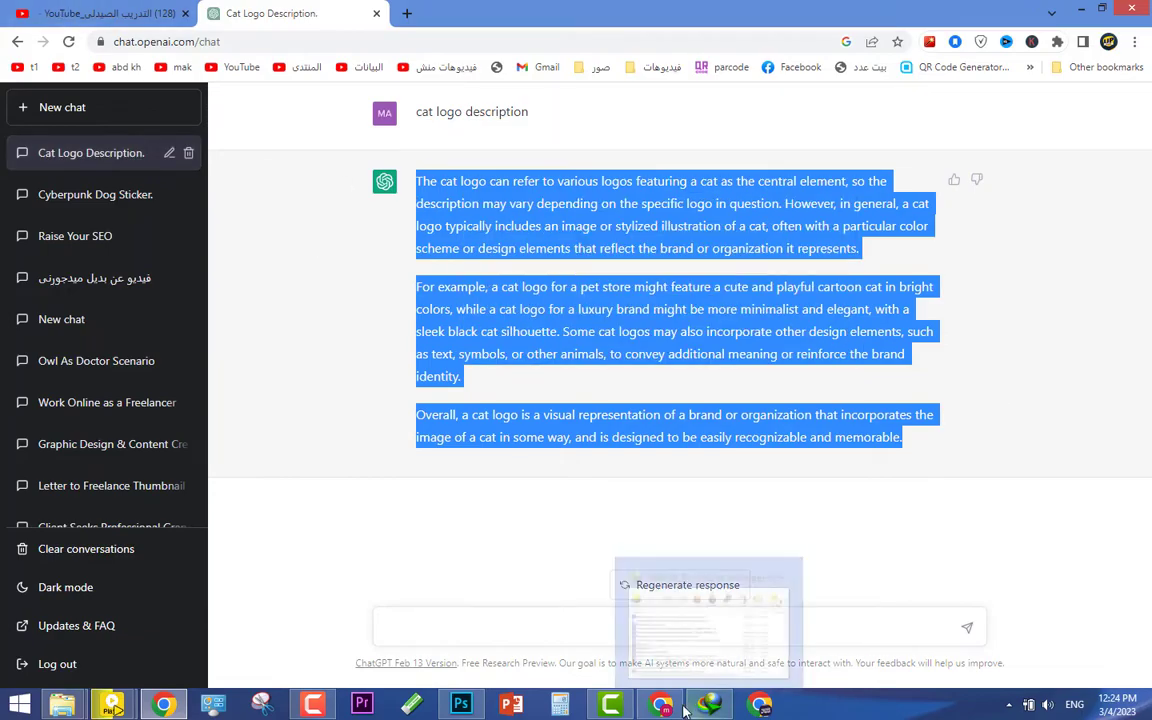
pyautogui.click(708, 615)
pyautogui.rightClick(726, 472)
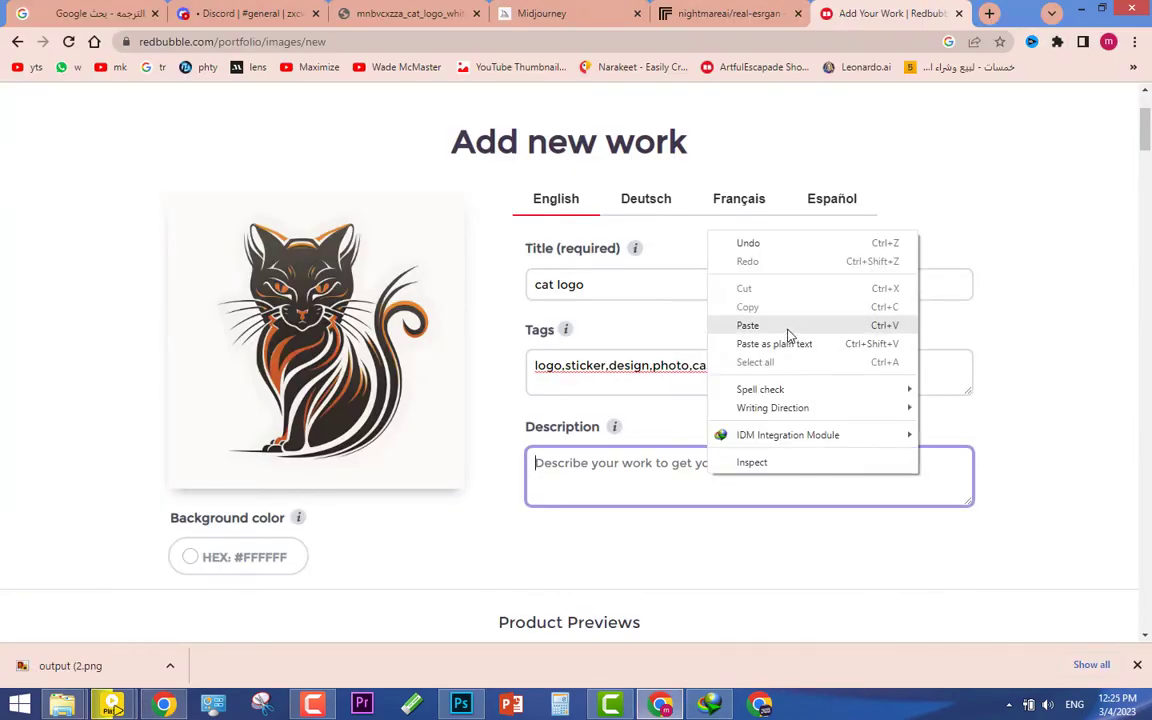
pyautogui.click(787, 329)
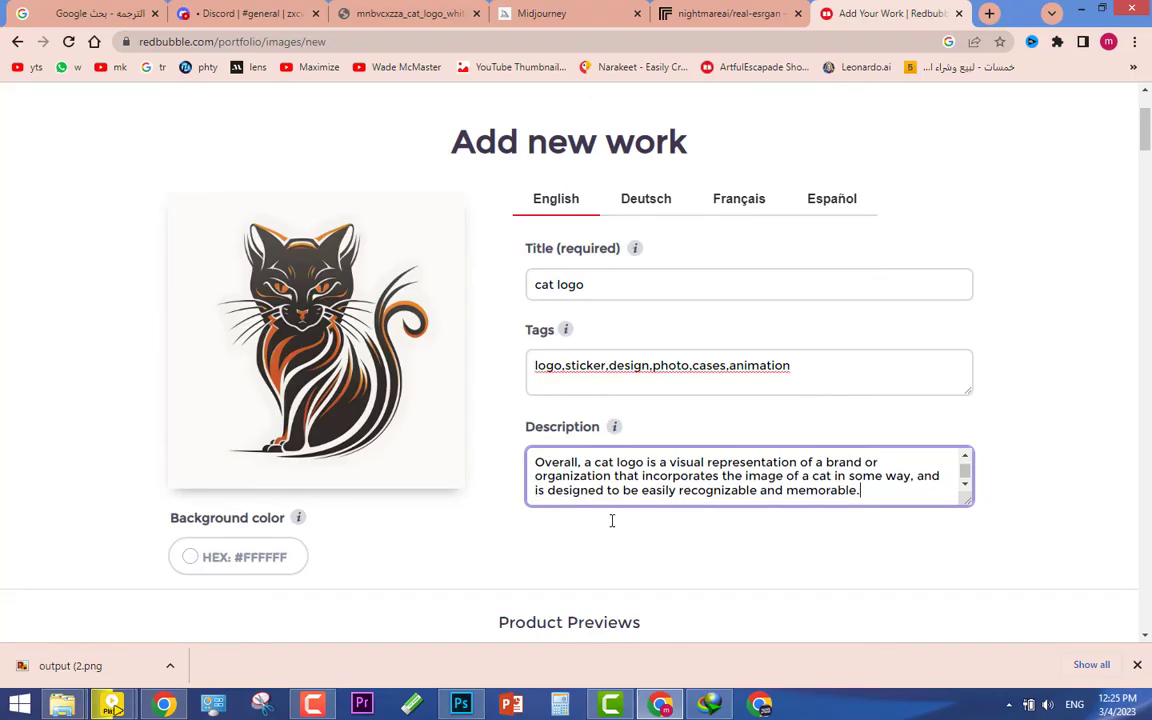
# Step: Examine the completed work details and how the cat design sits on the first product previews
pyautogui.scroll(-2, 491, 532)
pyautogui.scroll(3, 398, 515)
pyautogui.scroll(-6, 398, 517)
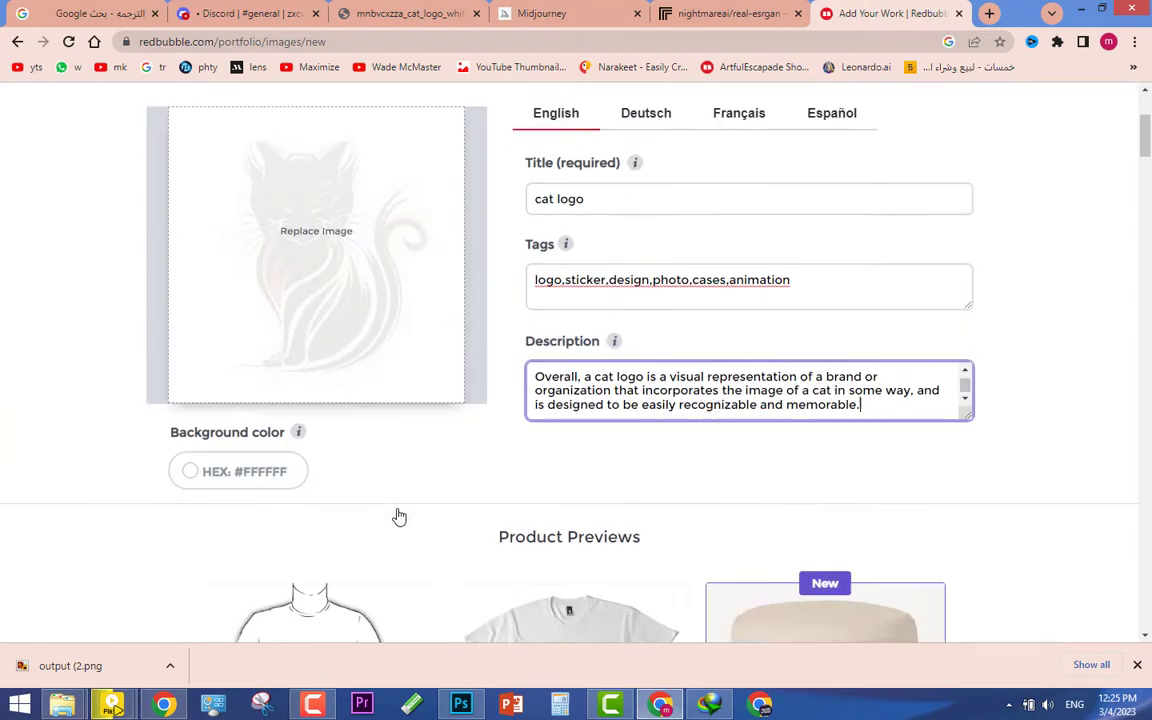
pyautogui.scroll(2, 4, 438)
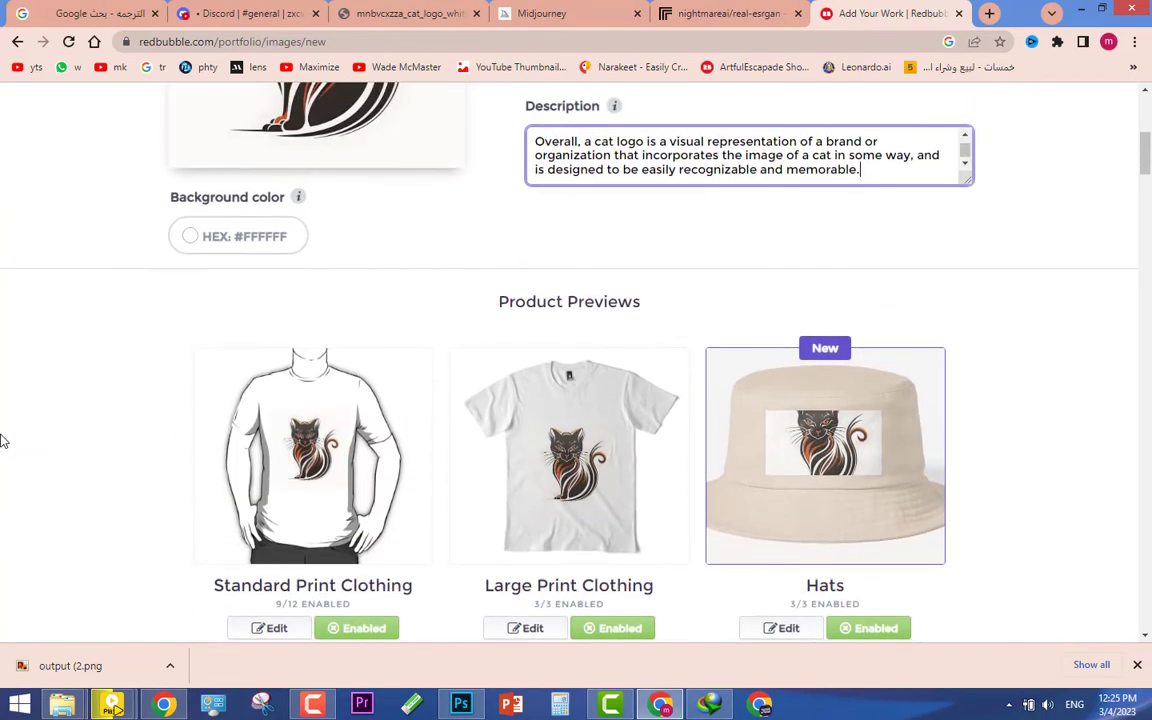
pyautogui.scroll(-1, 6, 434)
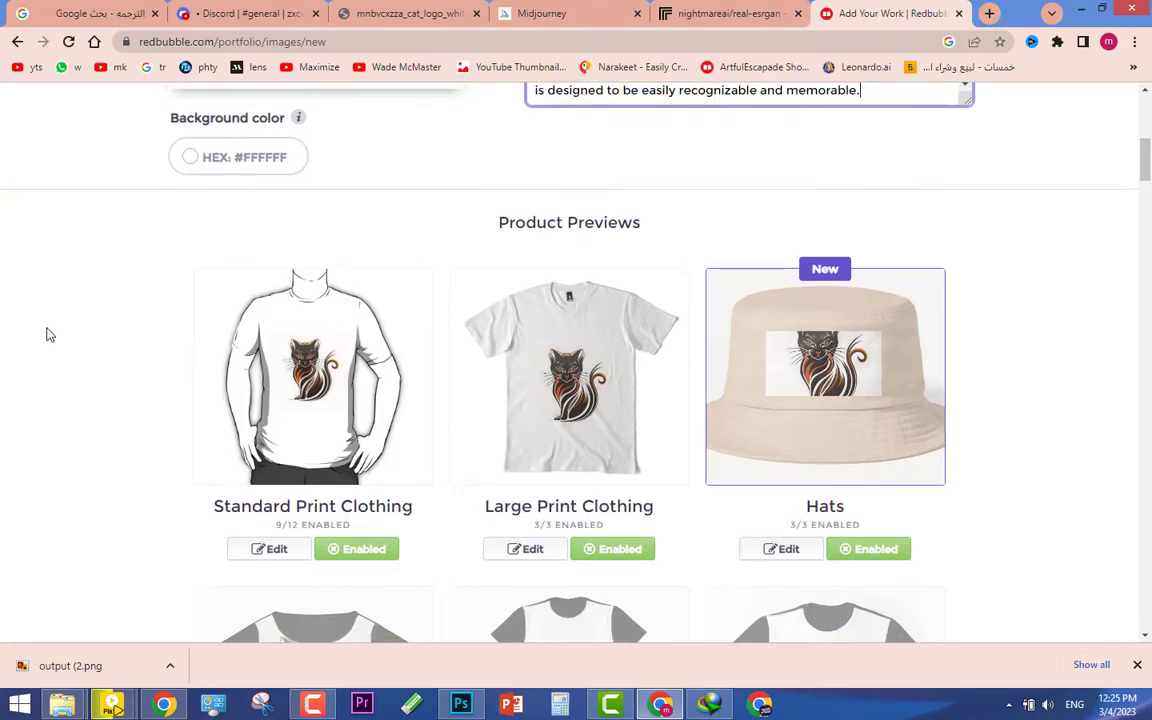
pyautogui.scroll(-2, 46, 332)
pyautogui.scroll(1, 300, 295)
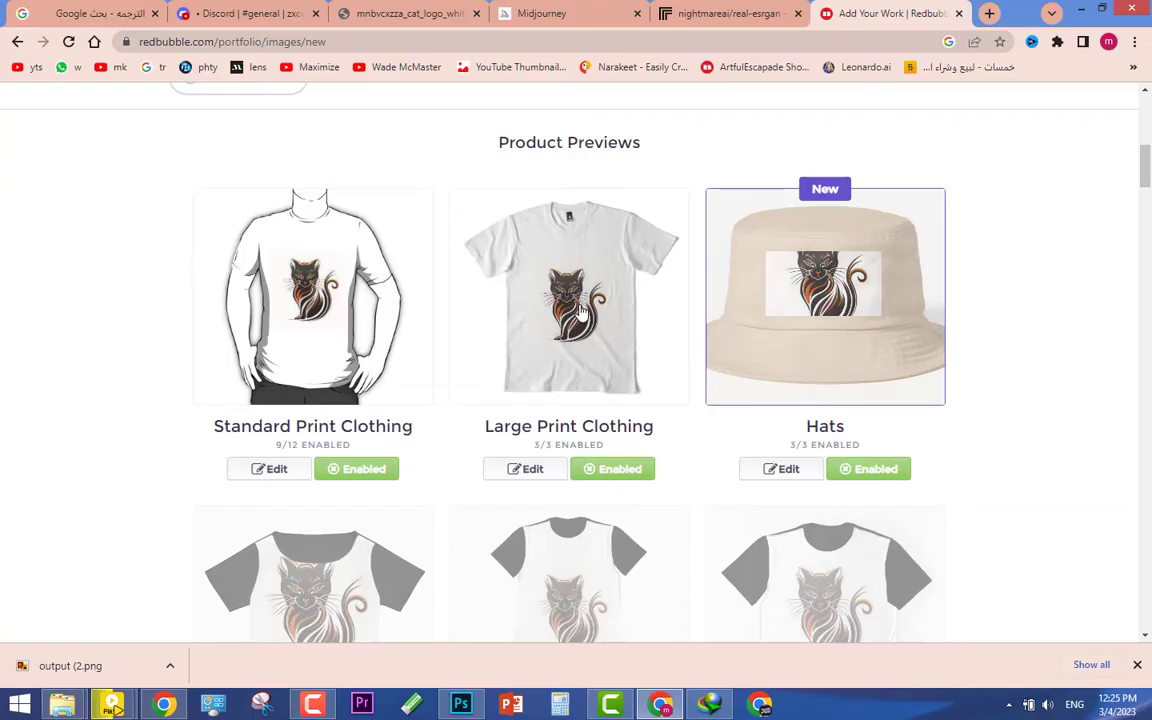
pyautogui.scroll(-1, 290, 460)
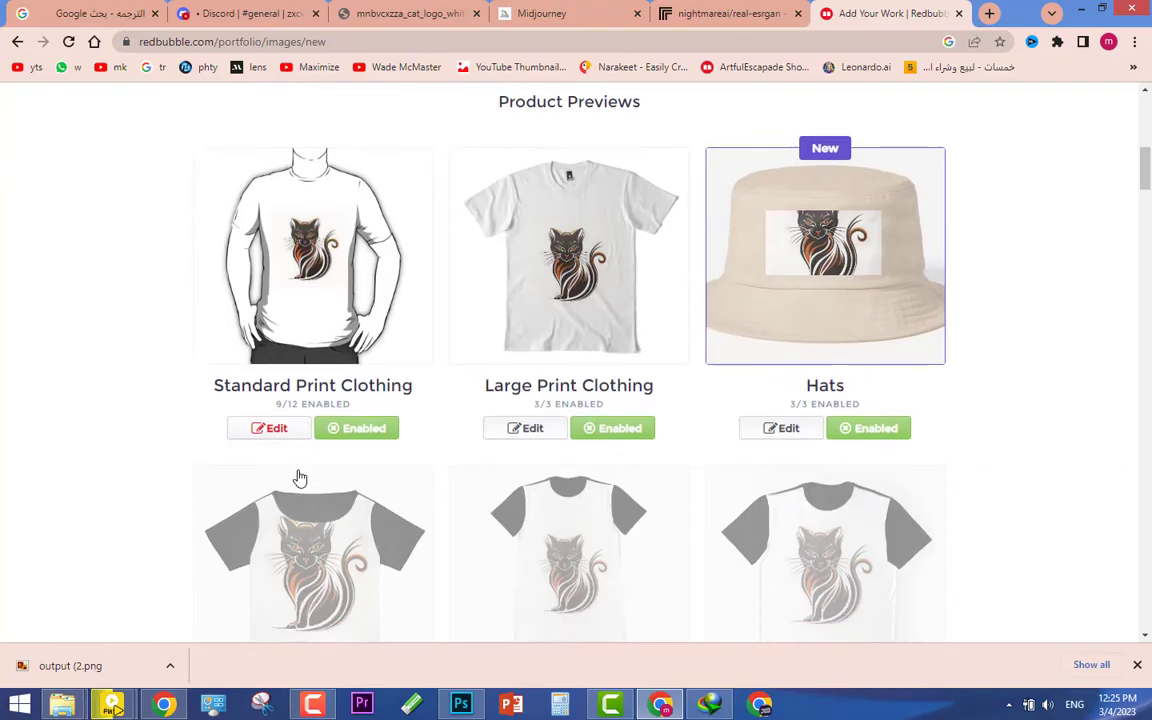
pyautogui.scroll(1, 300, 478)
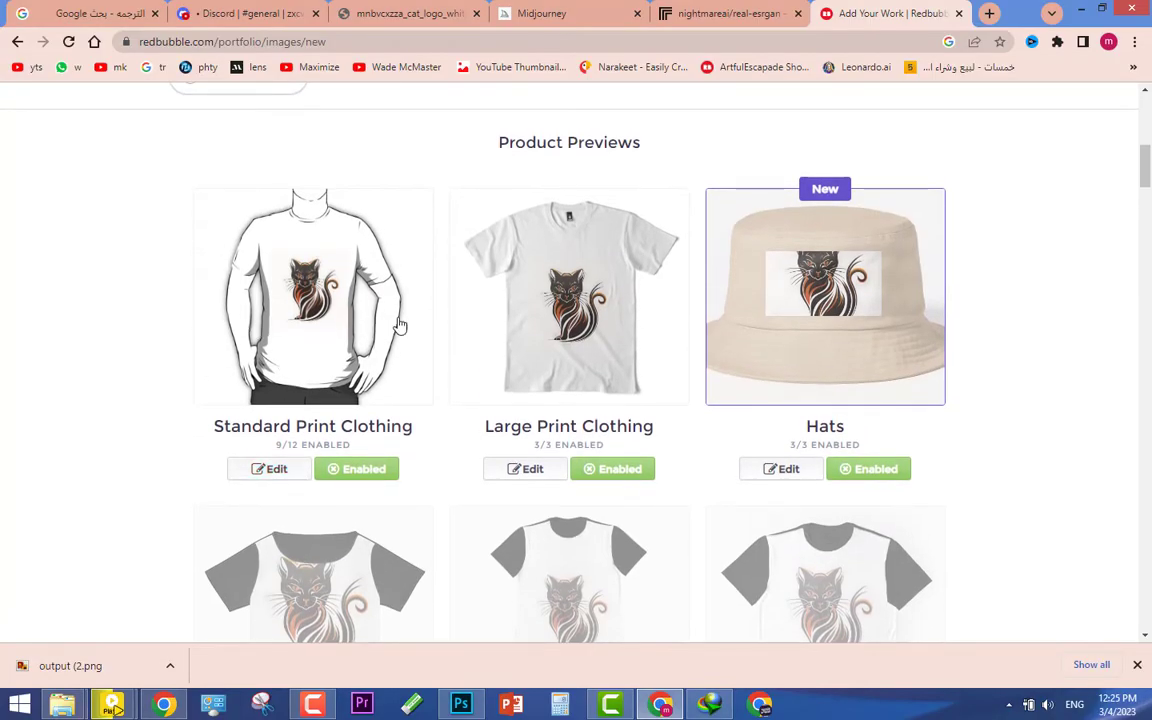
# Step: Disable the Standard Print Clothing, Large Print Clothing and Hats products
pyautogui.click(362, 470)
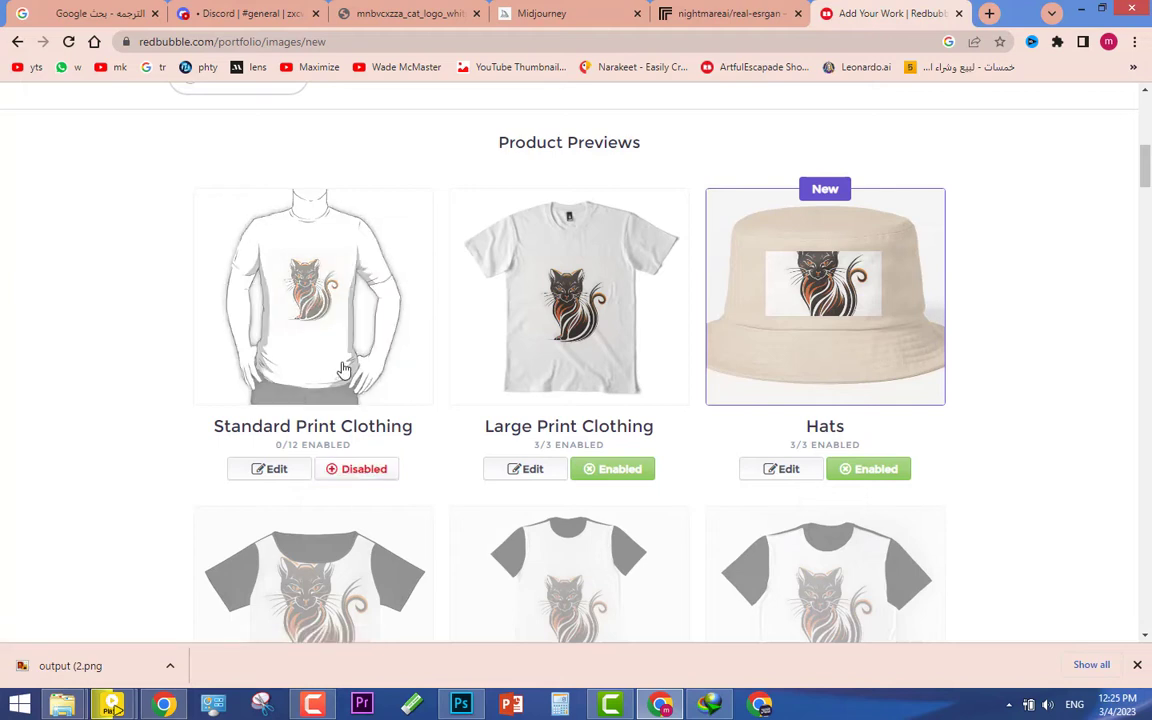
pyautogui.click(622, 474)
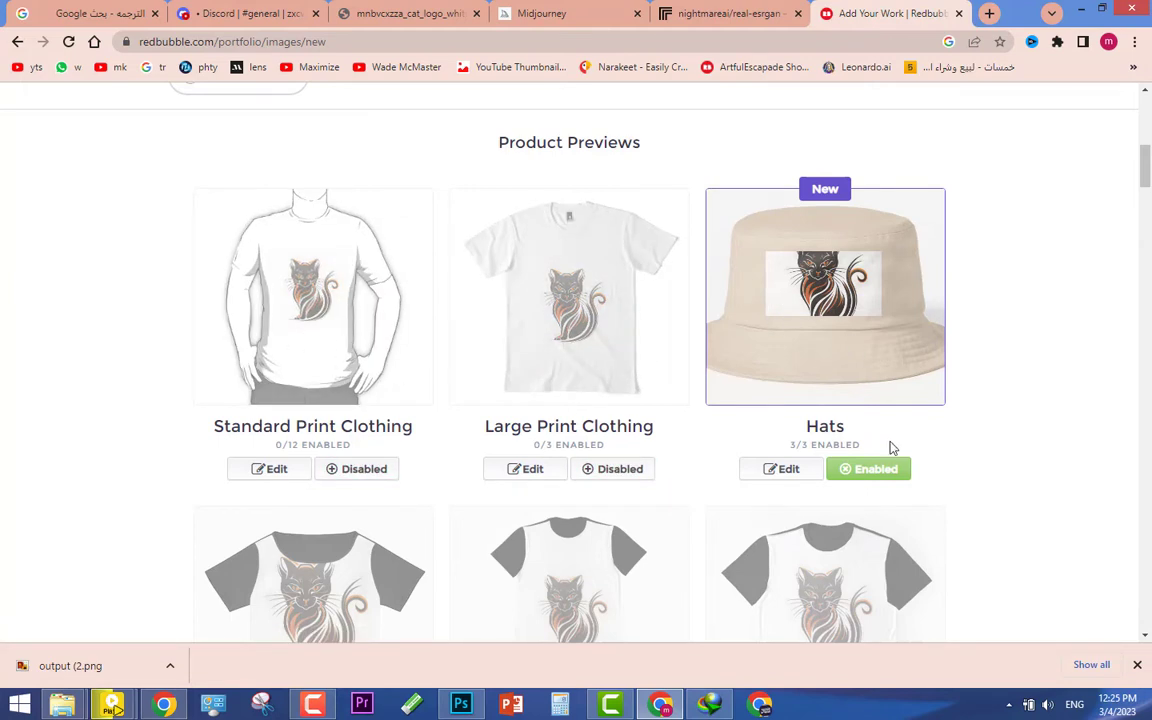
pyautogui.click(846, 467)
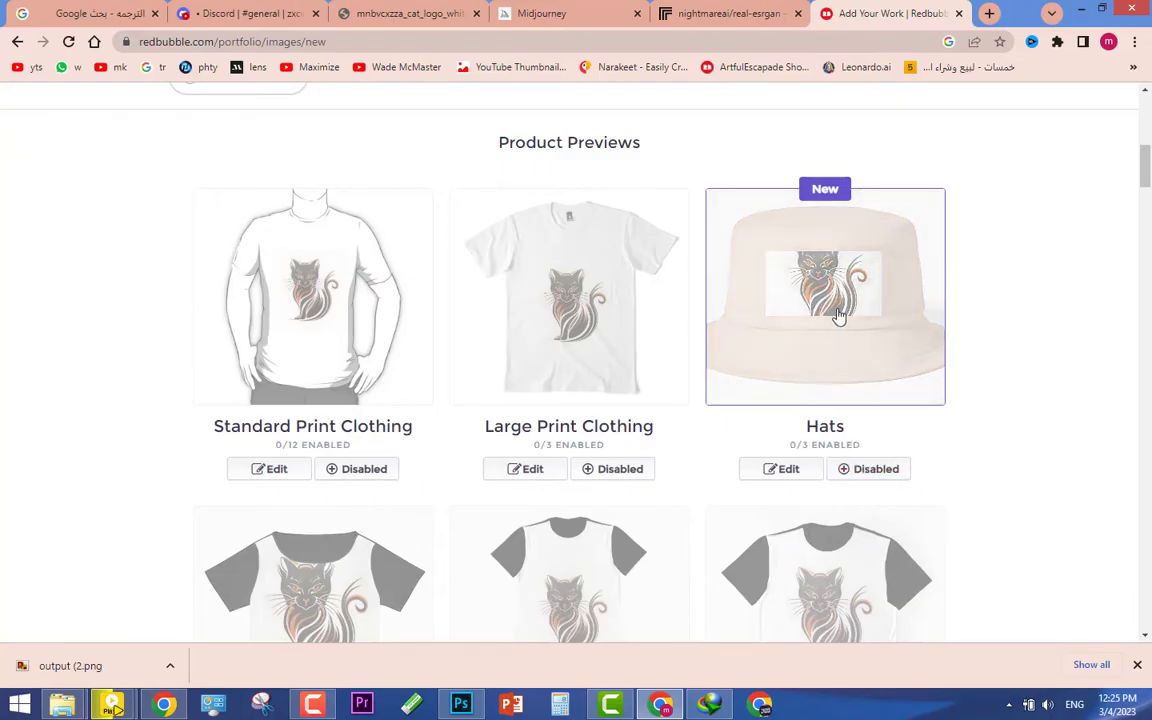
# Step: Scale the cat image on the hats down to 32% and enable the Hats product
pyautogui.click(790, 468)
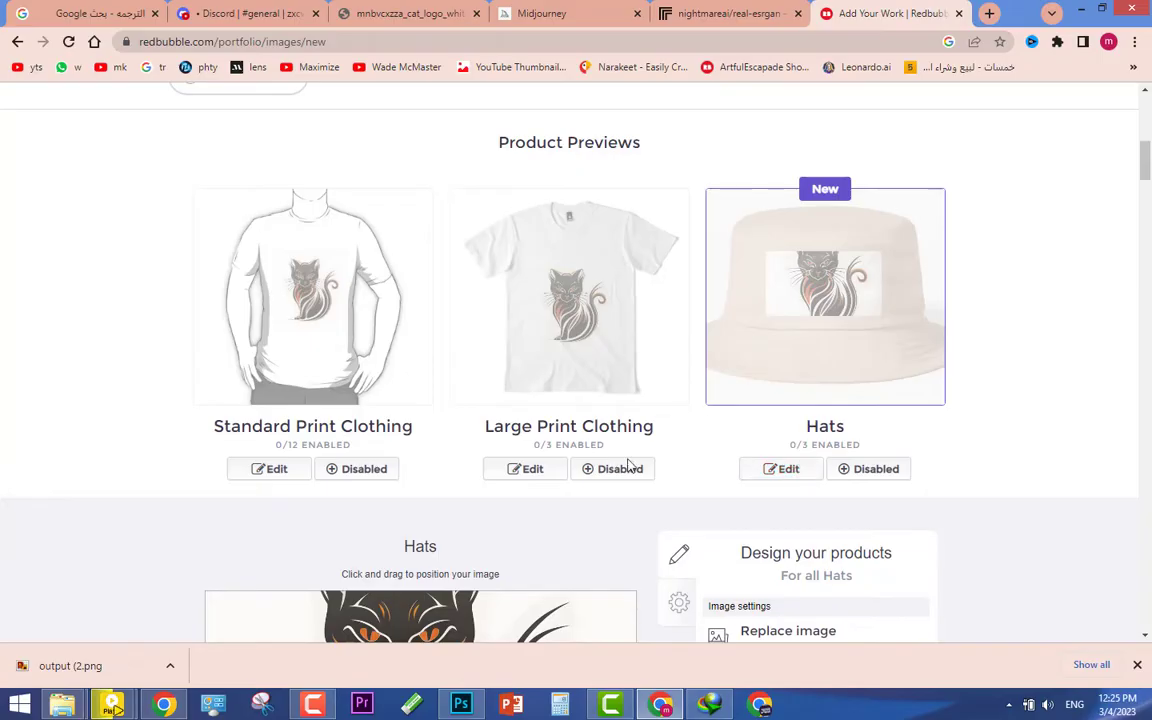
pyautogui.scroll(-3, 627, 468)
pyautogui.click(803, 537)
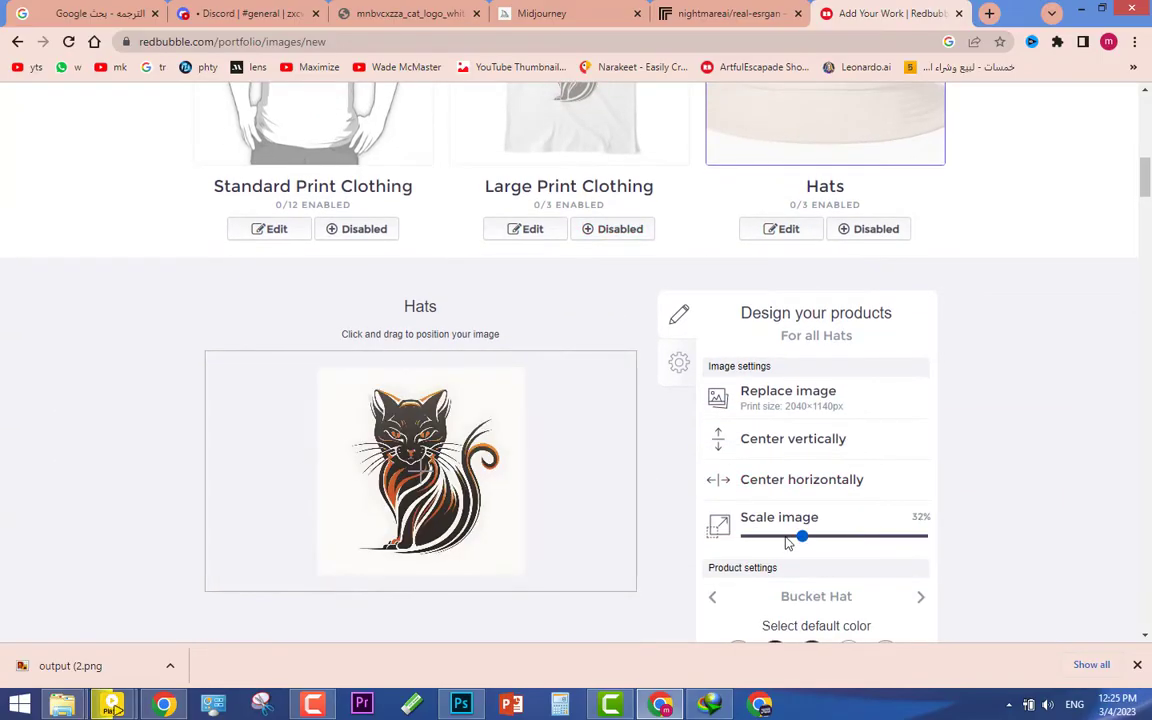
pyautogui.scroll(3, 890, 375)
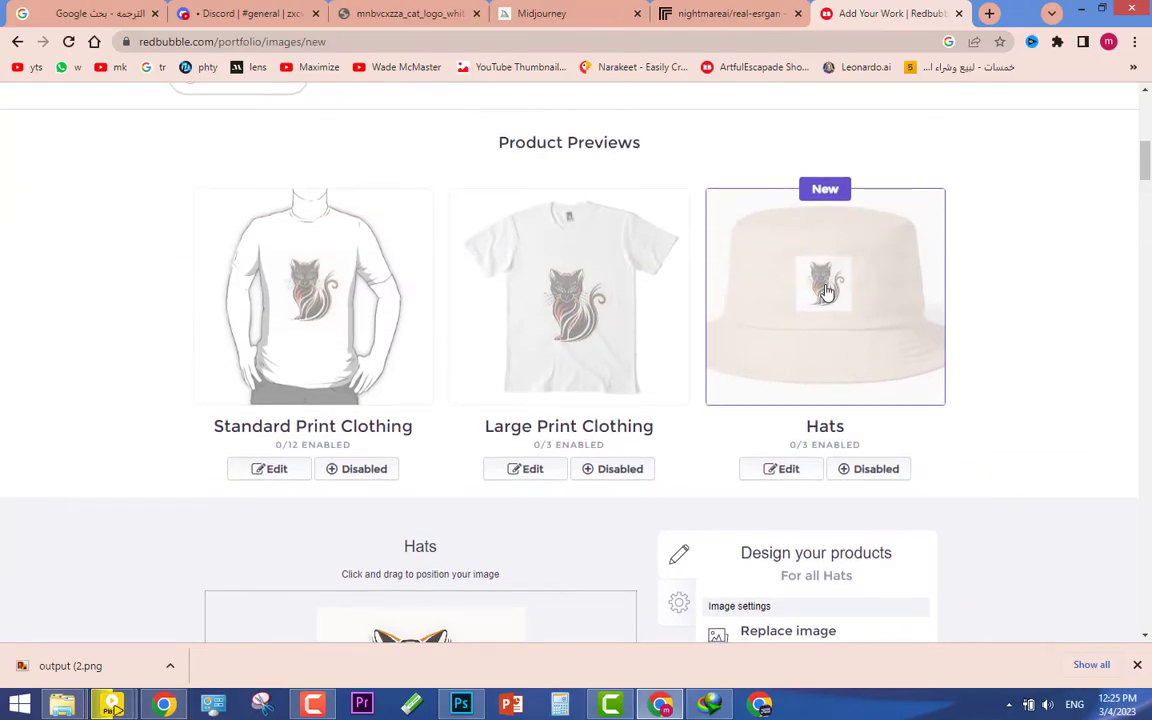
pyautogui.scroll(-1, 825, 296)
pyautogui.scroll(-1, 825, 282)
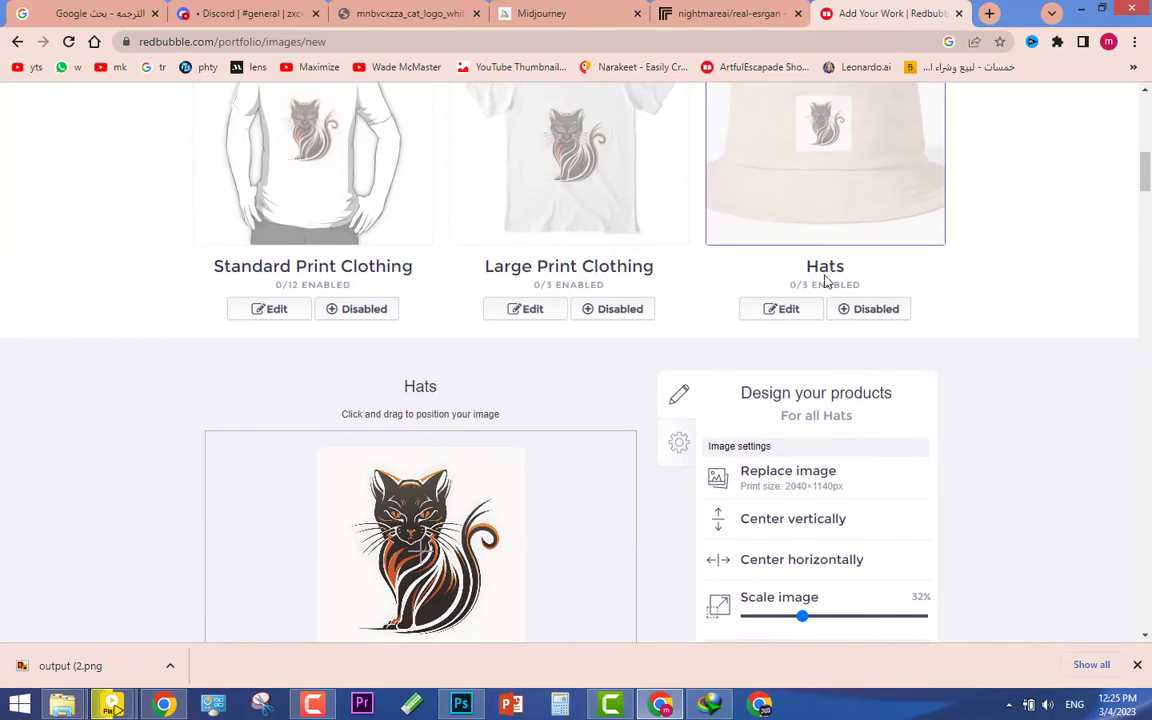
pyautogui.click(861, 312)
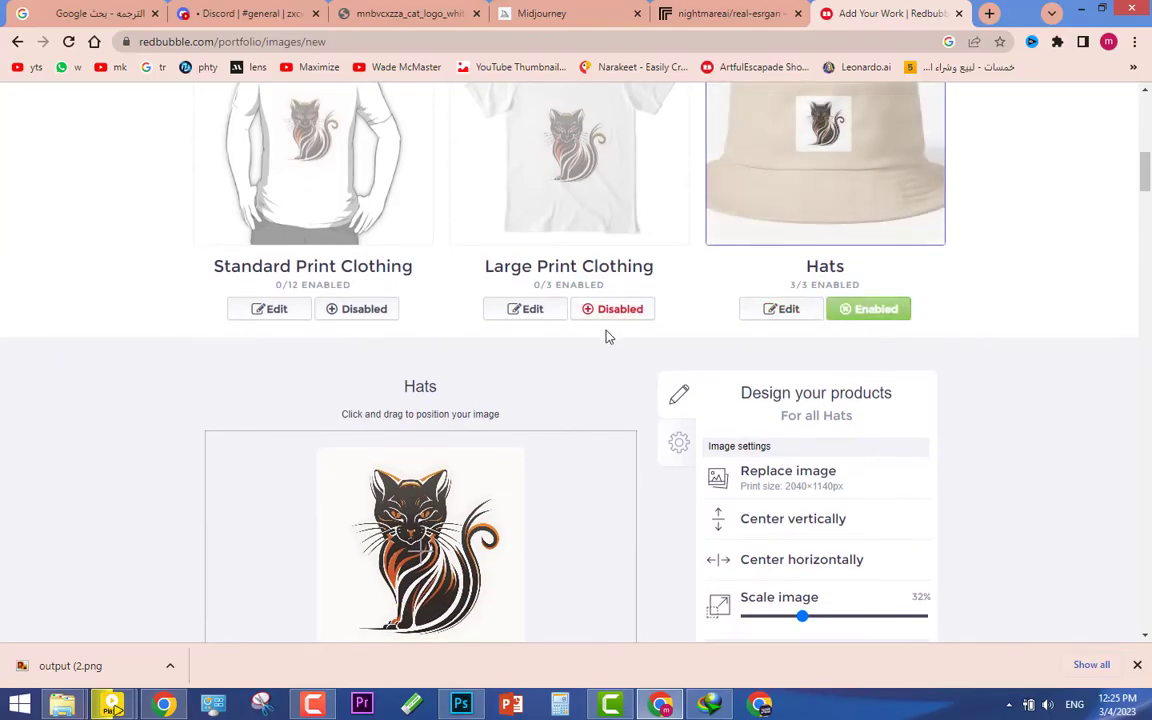
# Step: Open the Chiffon Tops design settings and scale the cat image to 87%
pyautogui.scroll(-2, 499, 414)
pyautogui.scroll(-4, 535, 414)
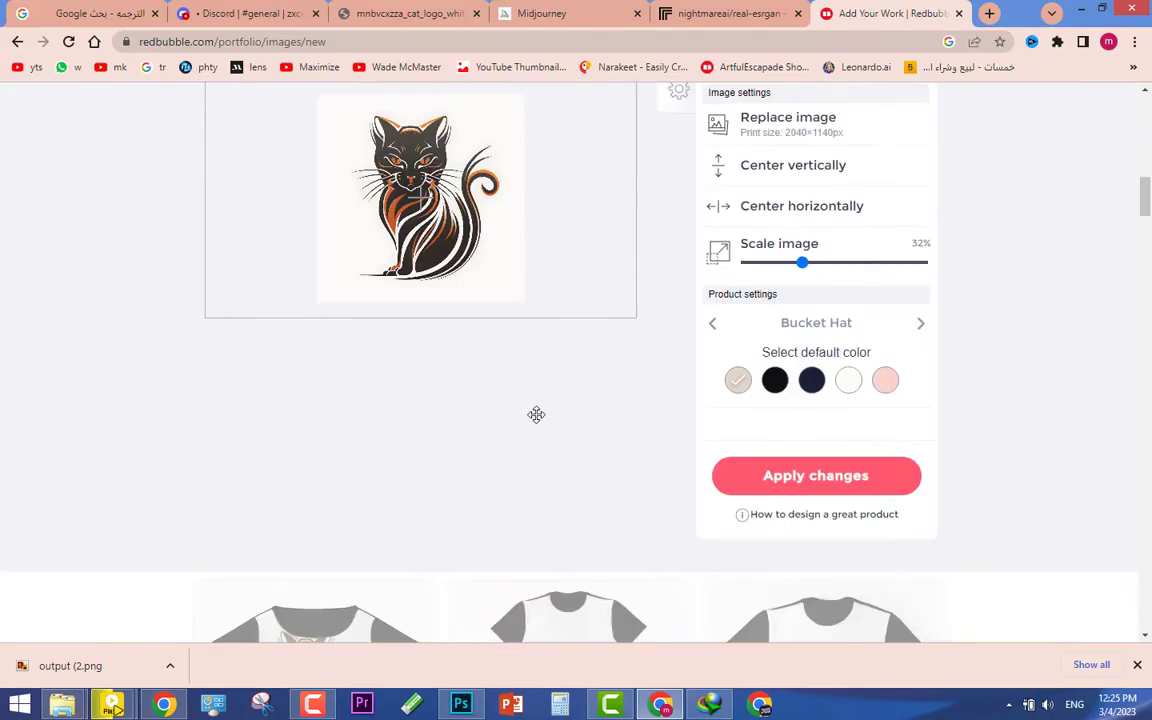
pyautogui.scroll(-5, 536, 414)
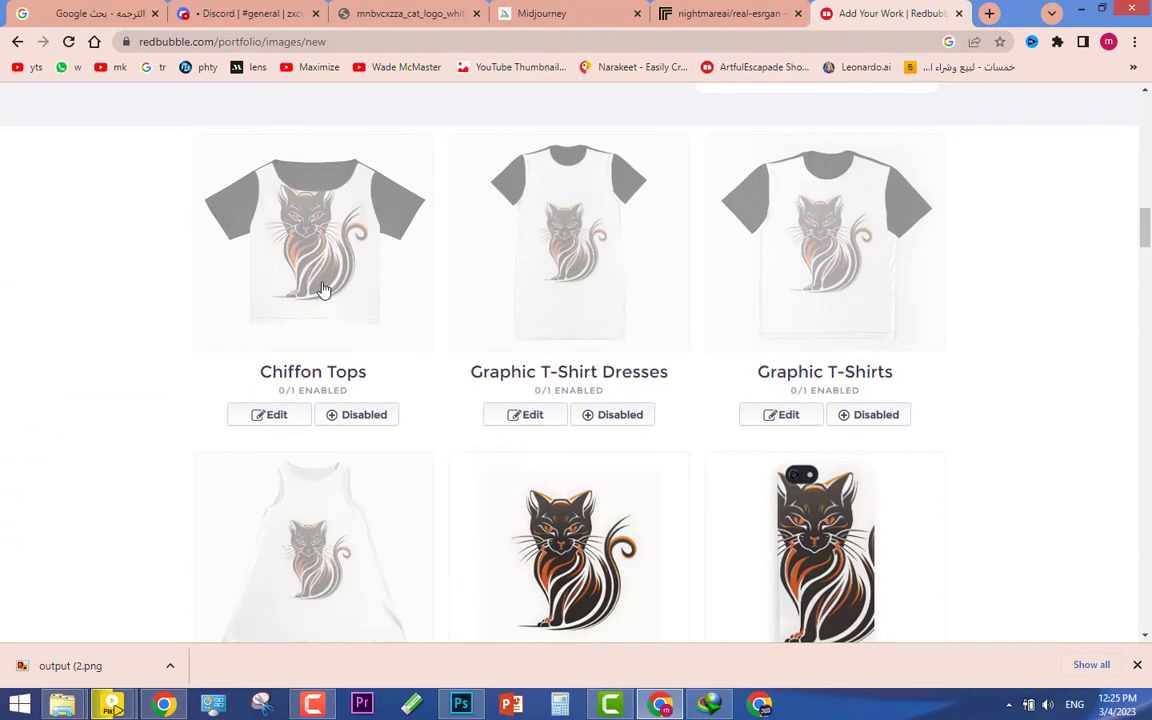
pyautogui.click(301, 278)
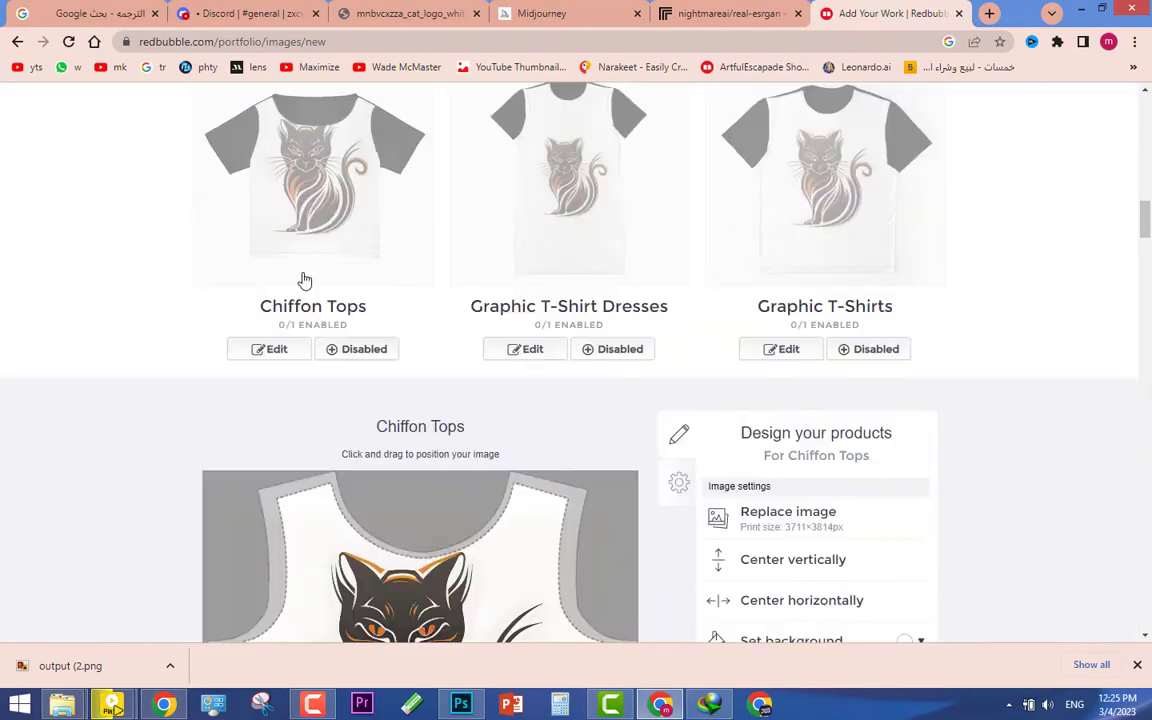
pyautogui.scroll(-7, 300, 289)
pyautogui.scroll(1, 51, 399)
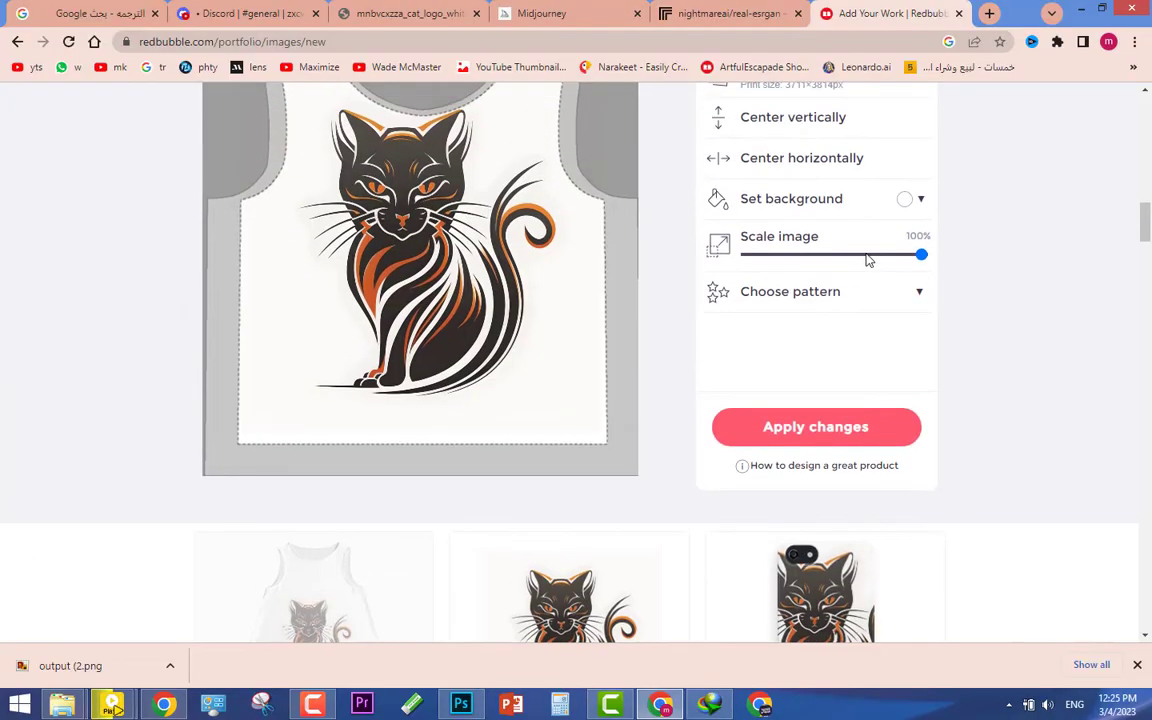
pyautogui.click(900, 258)
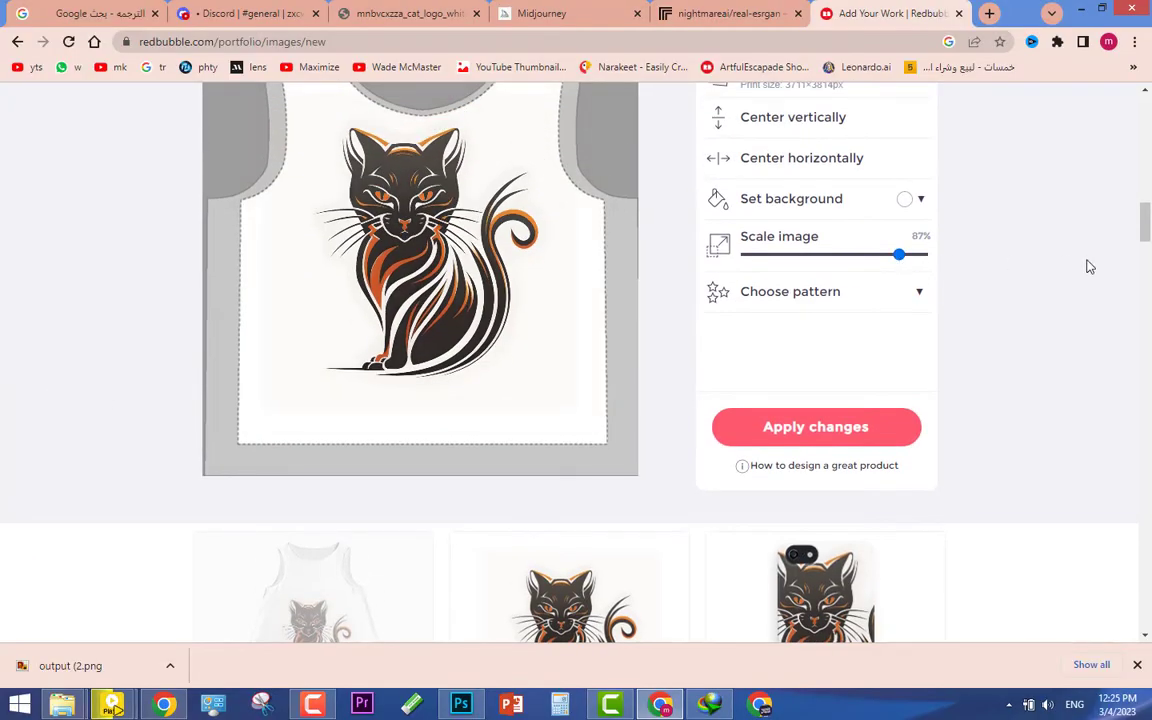
# Step: Open the Phone Cases & Skins design settings and look through the remaining product previews down to the media options
pyautogui.scroll(-6, 987, 357)
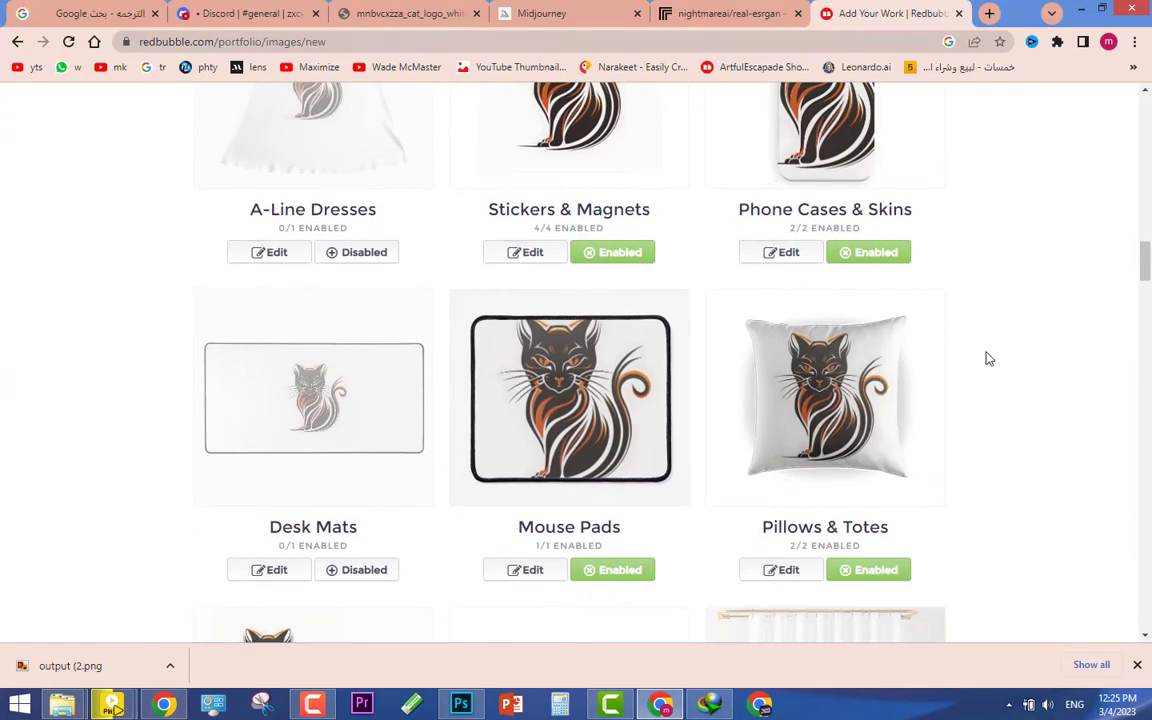
pyautogui.click(771, 252)
pyautogui.scroll(-20, 840, 497)
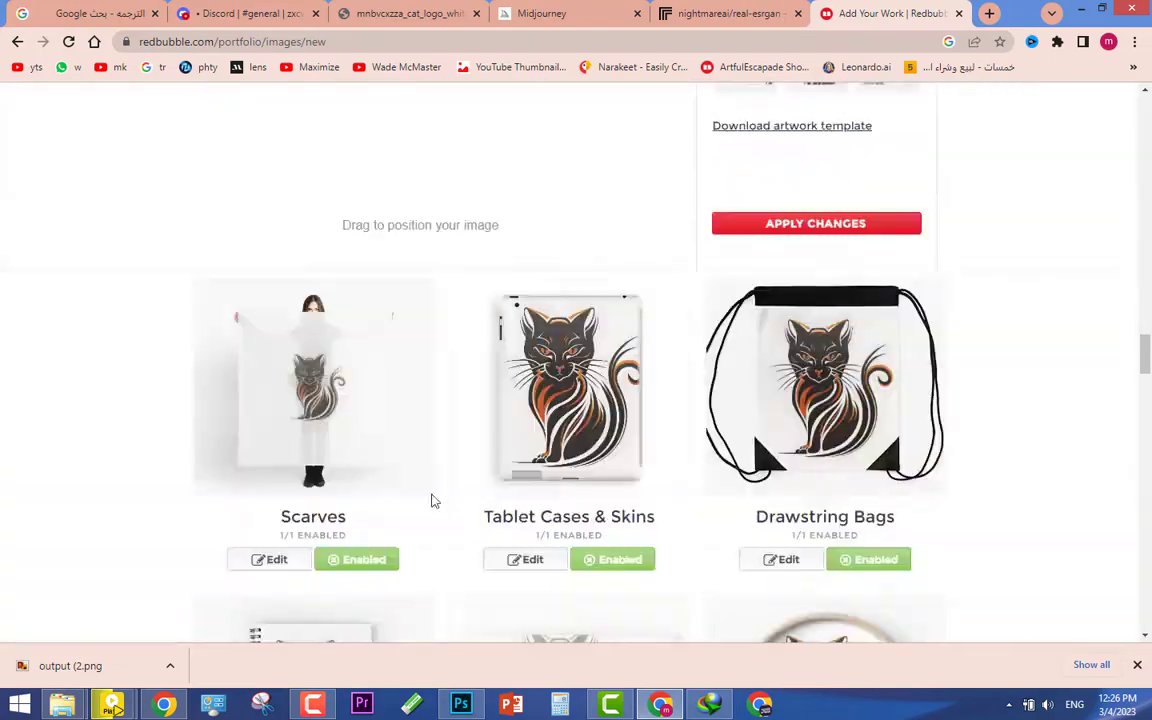
pyautogui.scroll(-10, 540, 587)
pyautogui.scroll(-15, 1067, 456)
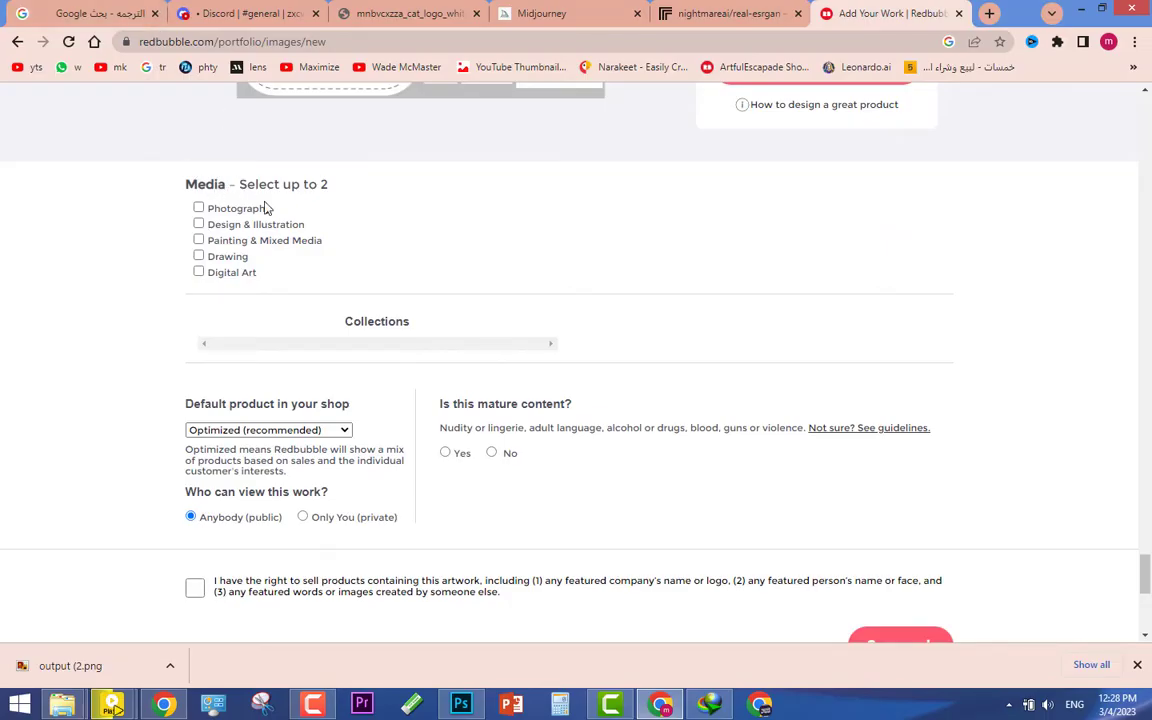
# Step: Choose Painting & Mixed Media and Digital Art as the two media of the work
pyautogui.click(198, 208)
pyautogui.click(198, 224)
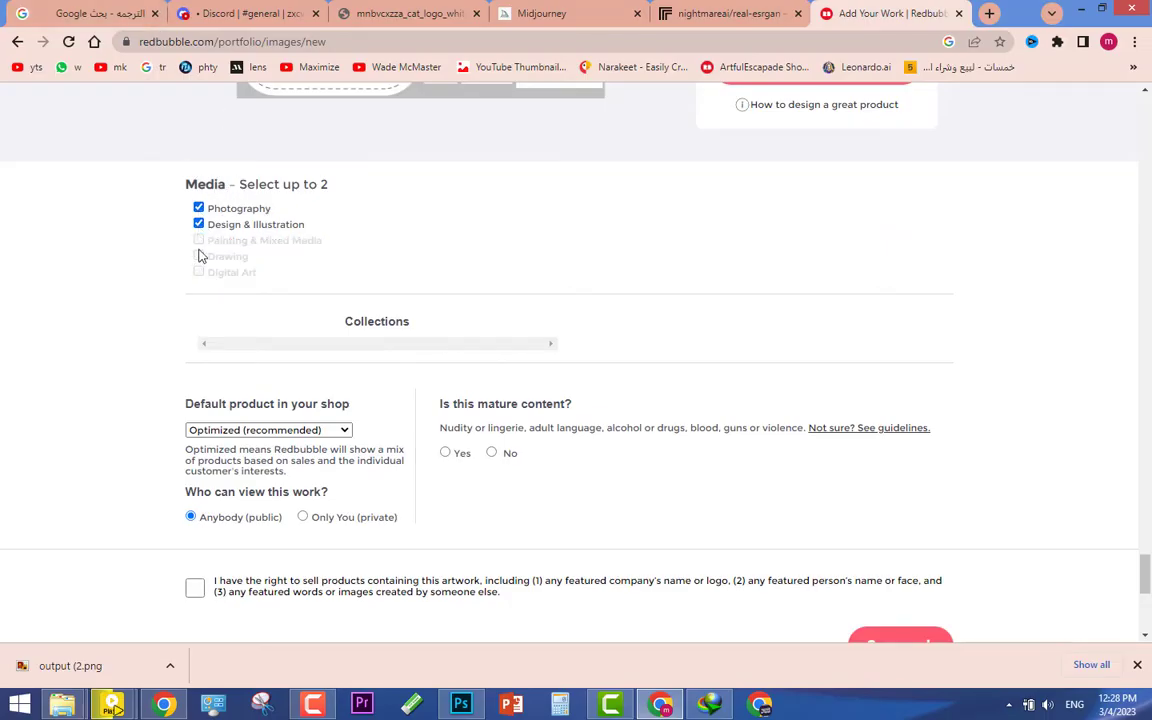
pyautogui.click(198, 224)
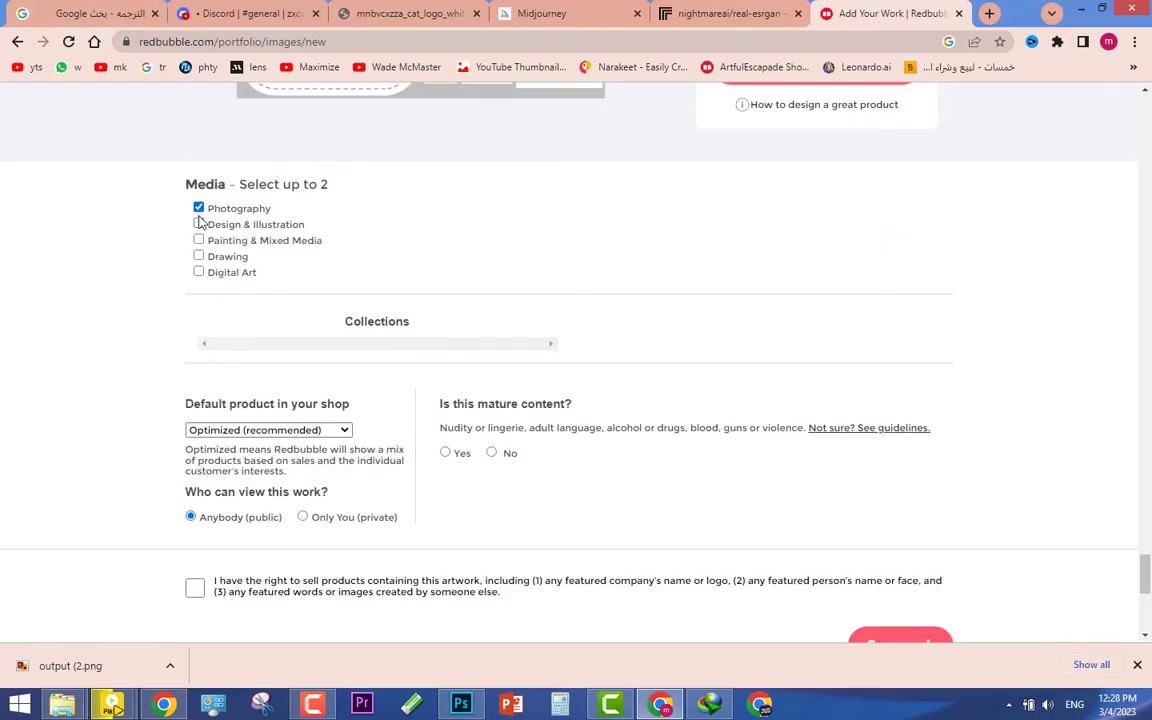
pyautogui.click(199, 272)
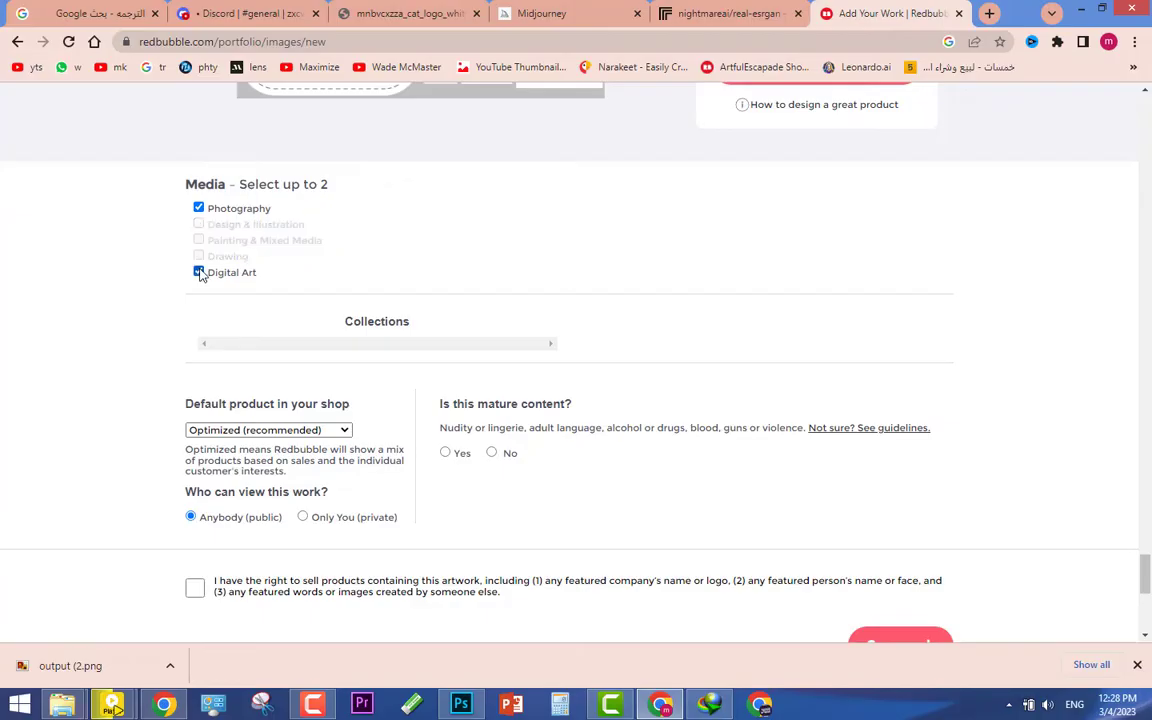
pyautogui.click(198, 209)
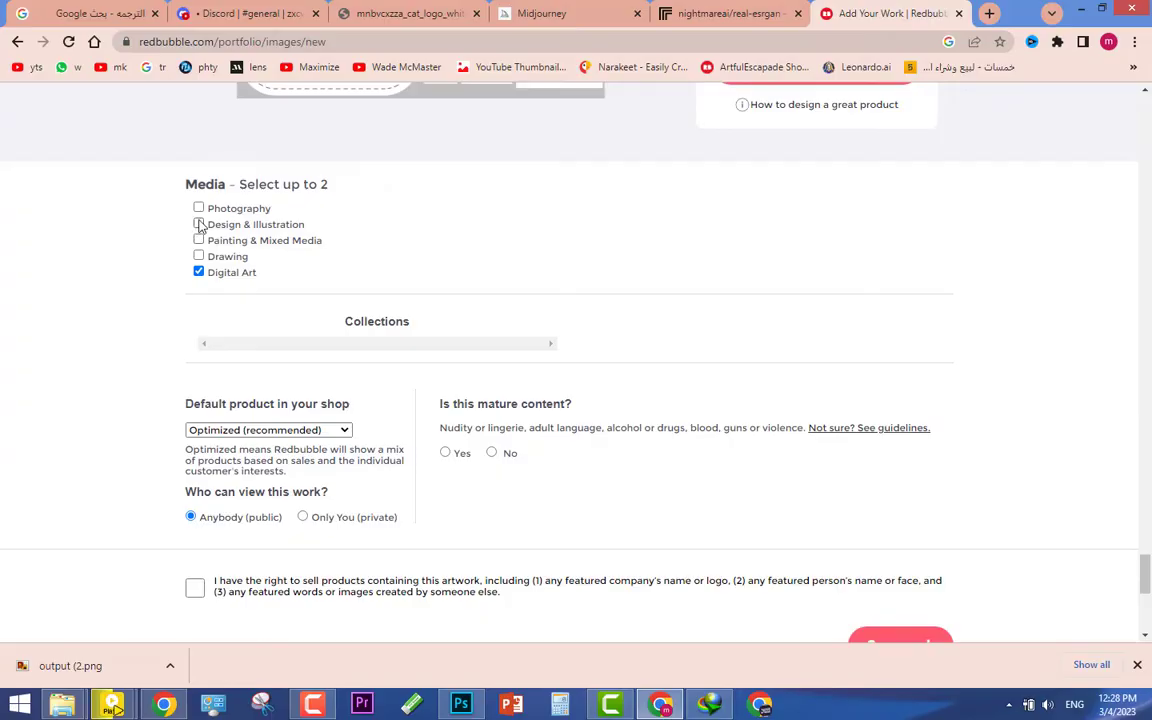
pyautogui.click(198, 241)
# Step: Declare the work as not mature content and confirm the right to sell products containing this artwork
pyautogui.scroll(-2, 129, 247)
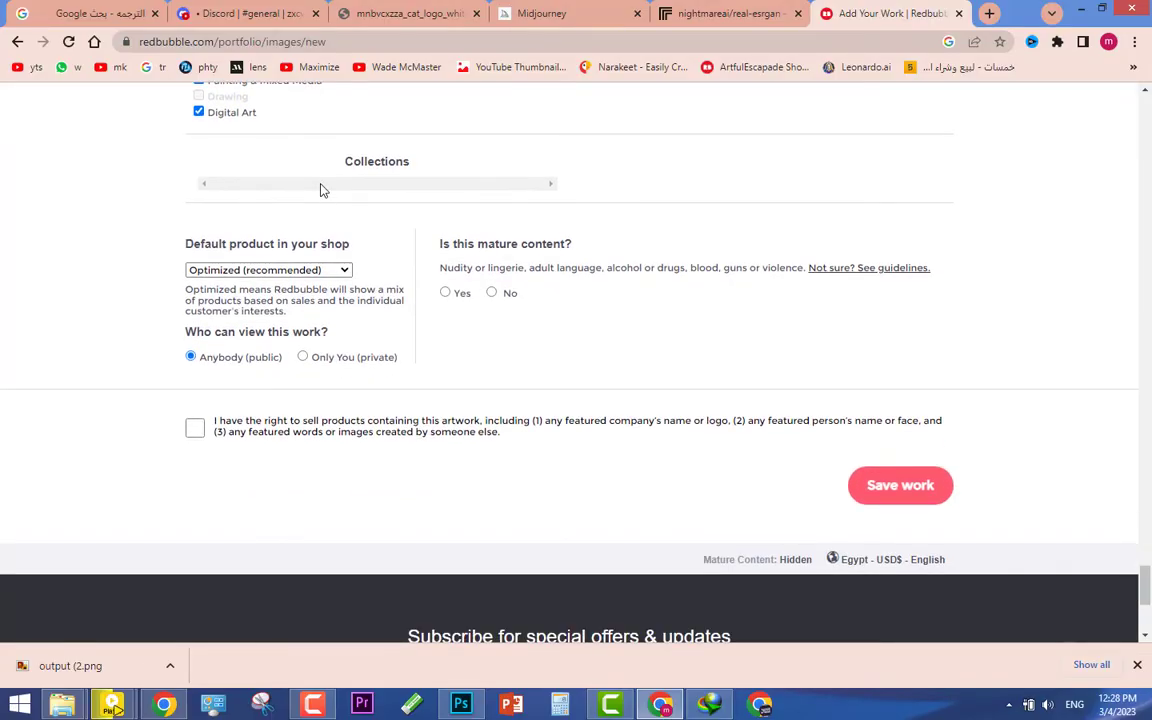
pyautogui.scroll(-2, 105, 283)
pyautogui.scroll(2, 87, 288)
pyautogui.click(492, 293)
pyautogui.scroll(-1, 193, 350)
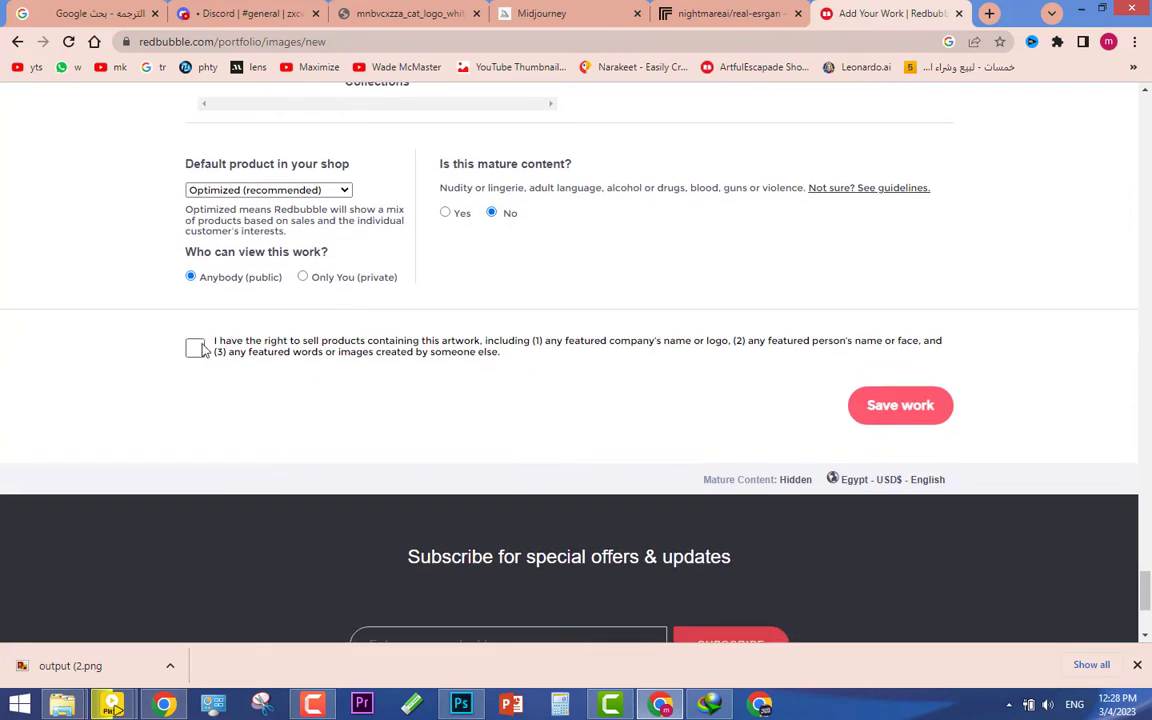
pyautogui.click(196, 347)
# Step: Save the finished cat logo work so that it is published in the shop
pyautogui.scroll(-2, 753, 429)
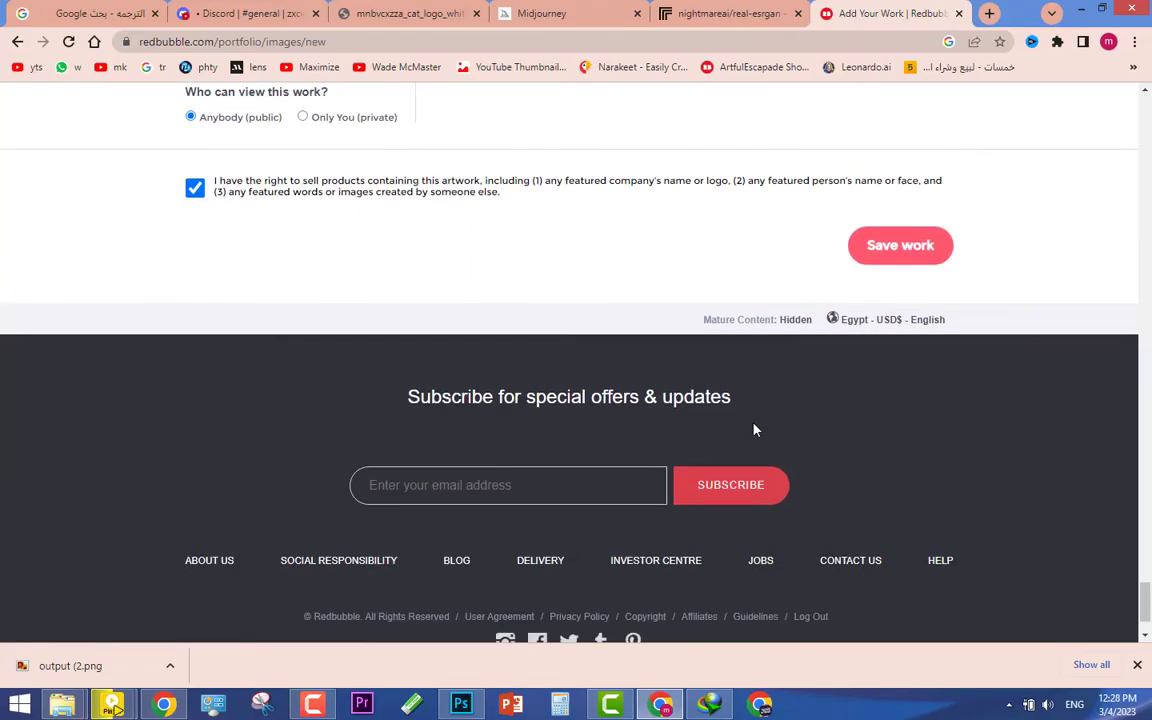
pyautogui.scroll(3, 835, 465)
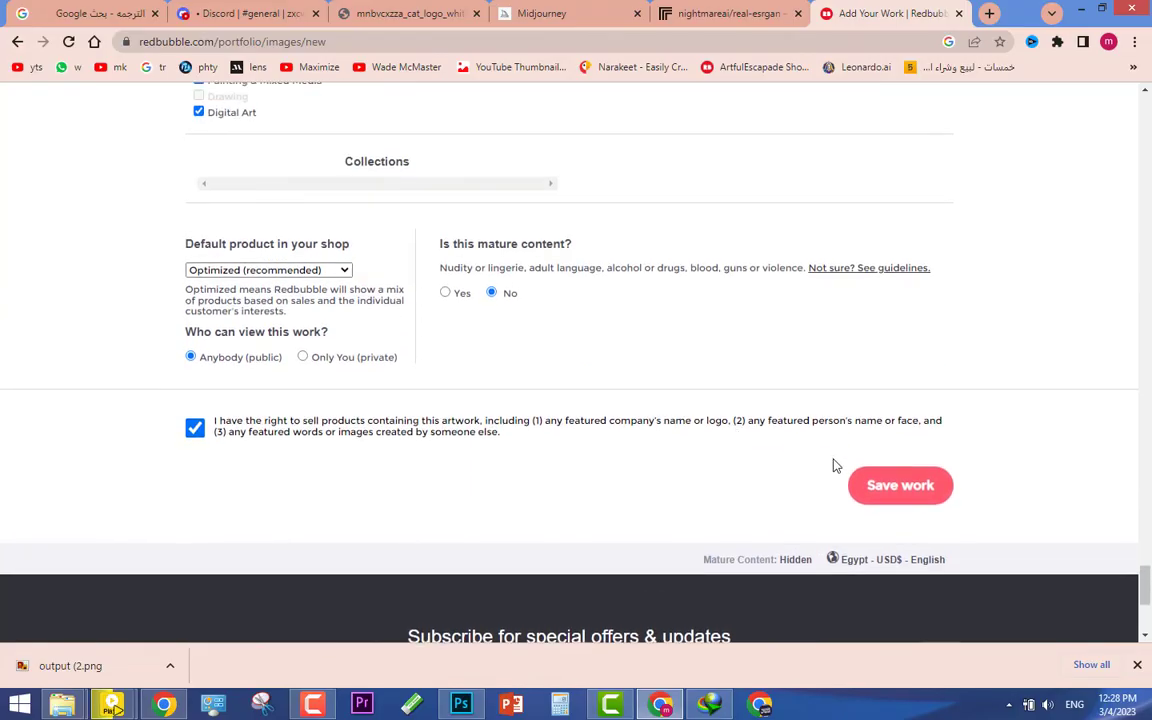
pyautogui.click(918, 488)
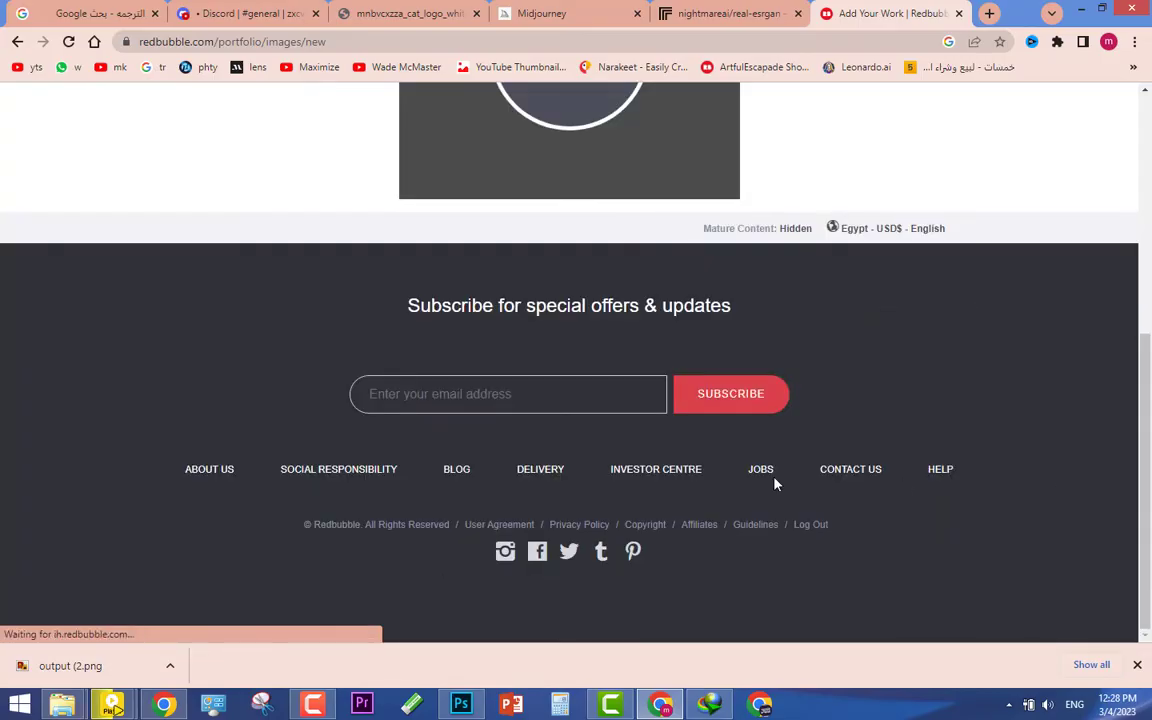
pyautogui.scroll(4, 775, 484)
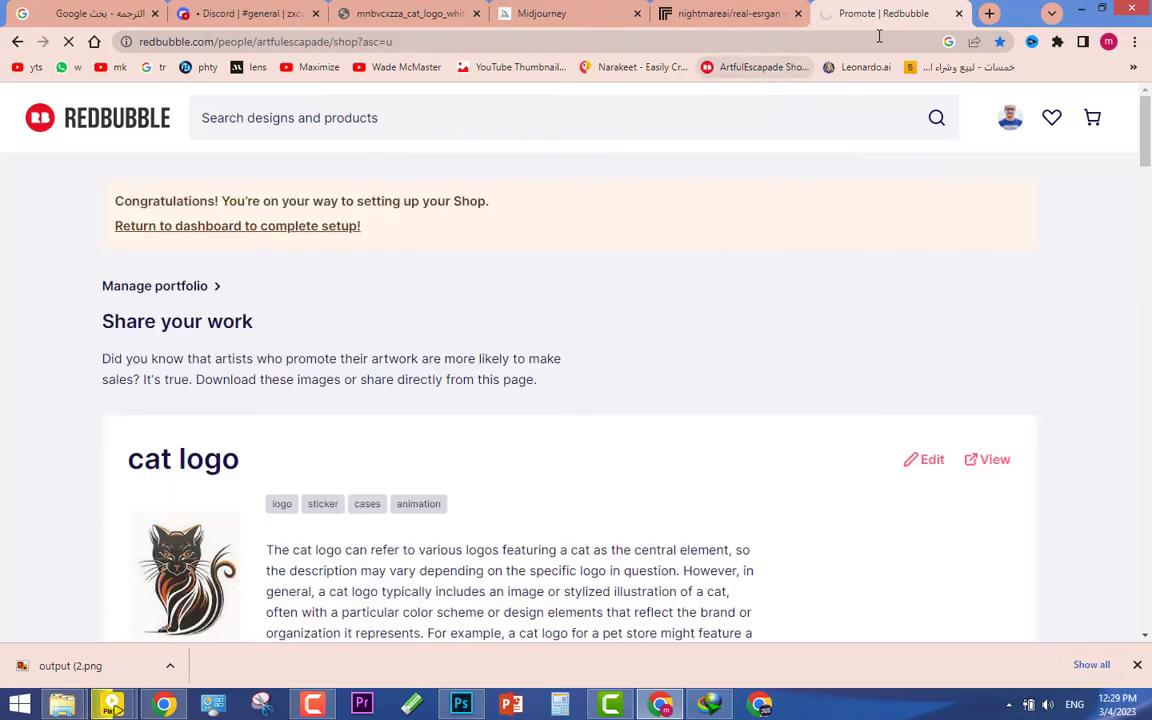
# Step: Open the bookmarked ArtfulEscapade shop and examine its designs, product prices and collections
pyautogui.click(766, 70)
pyautogui.scroll(-5, 183, 510)
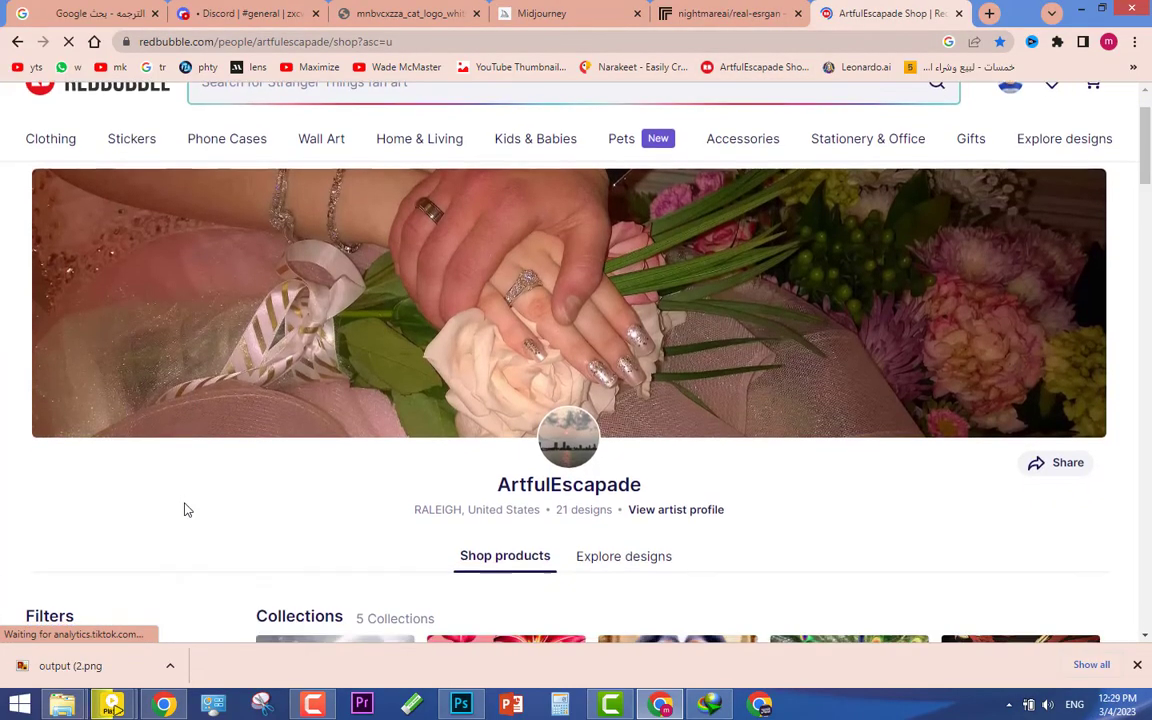
pyautogui.scroll(-6, 183, 510)
pyautogui.scroll(3, 470, 329)
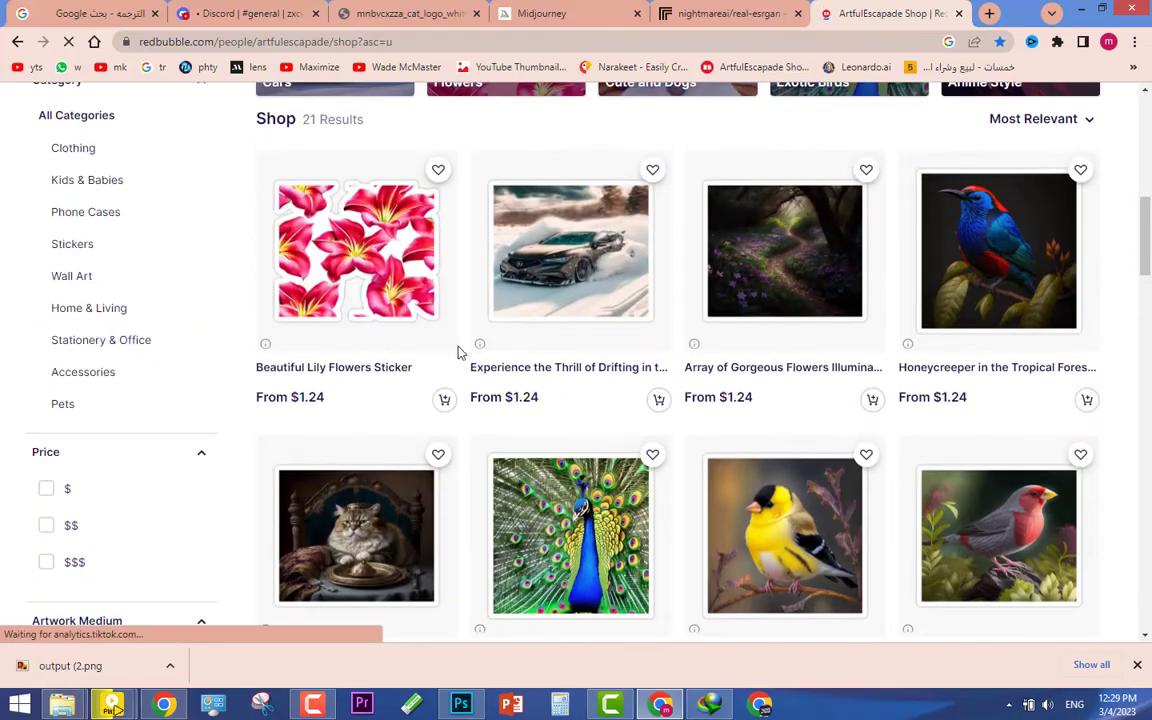
pyautogui.scroll(-2, 811, 260)
pyautogui.scroll(1, 897, 370)
pyautogui.scroll(-3, 727, 298)
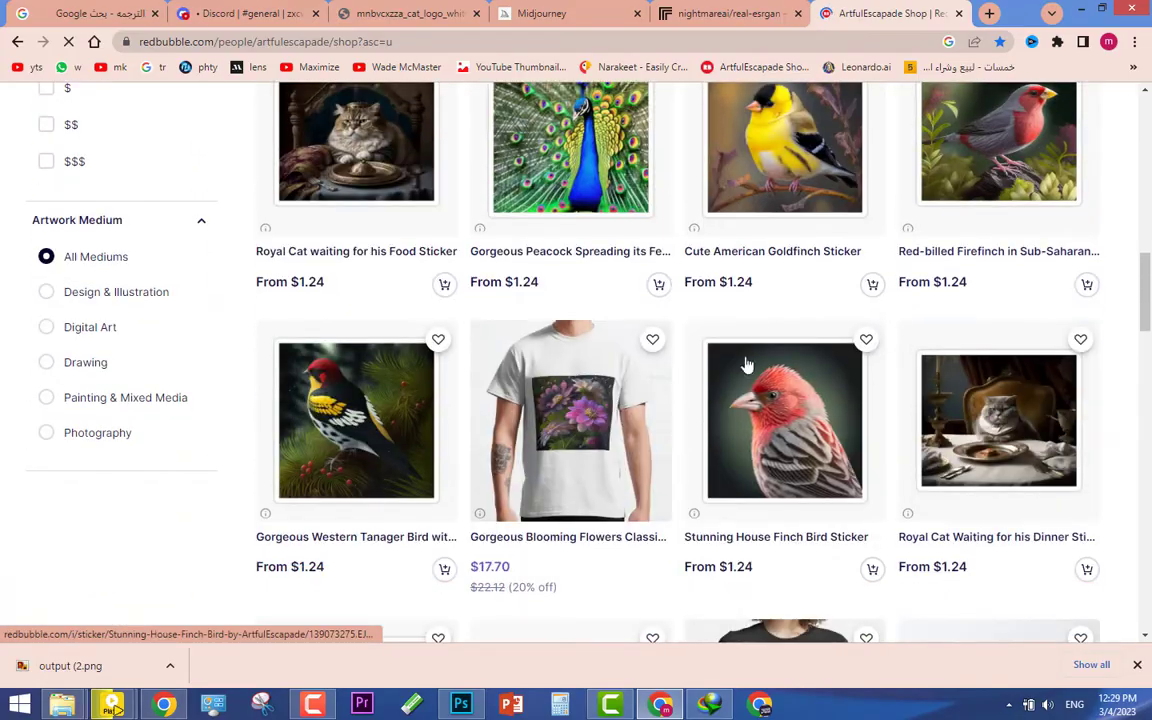
pyautogui.scroll(-4, 667, 271)
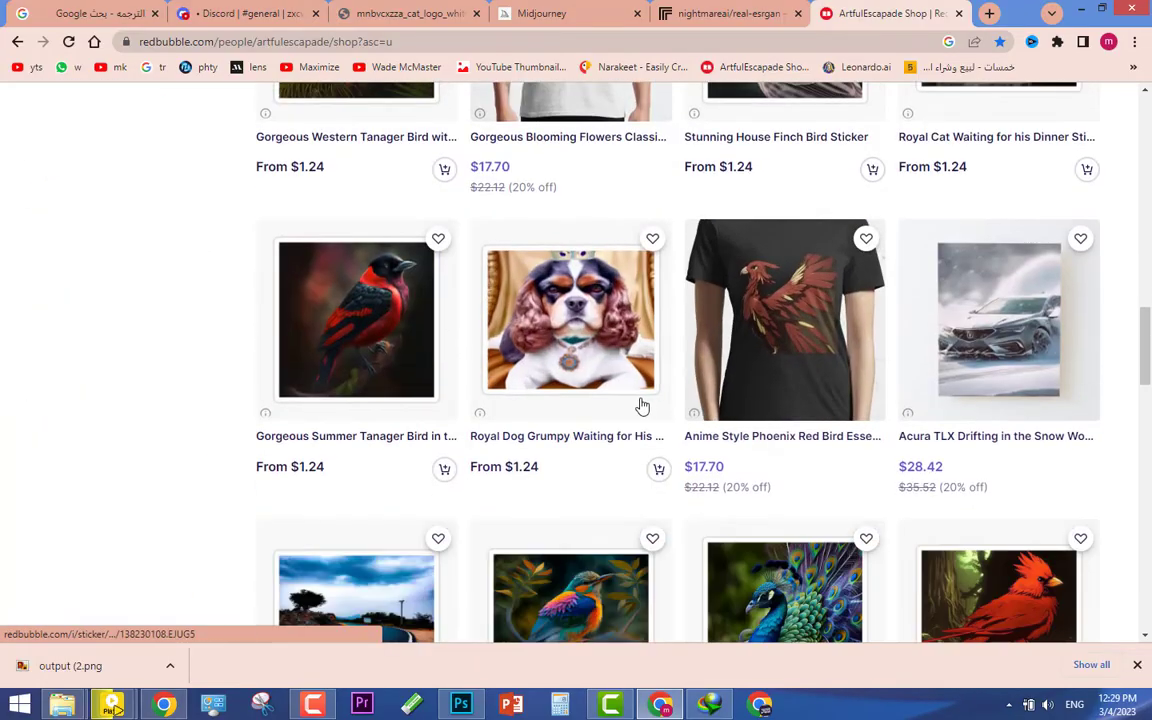
pyautogui.scroll(-3, 690, 478)
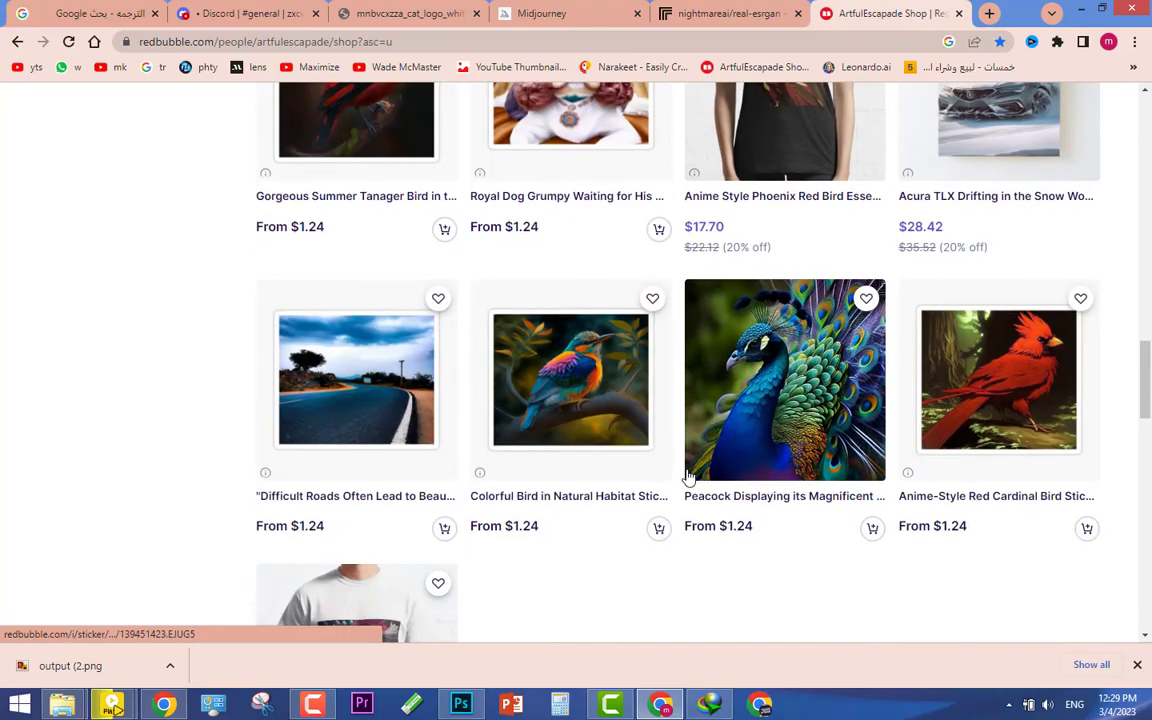
pyautogui.scroll(2, 1000, 400)
pyautogui.scroll(-1, 921, 342)
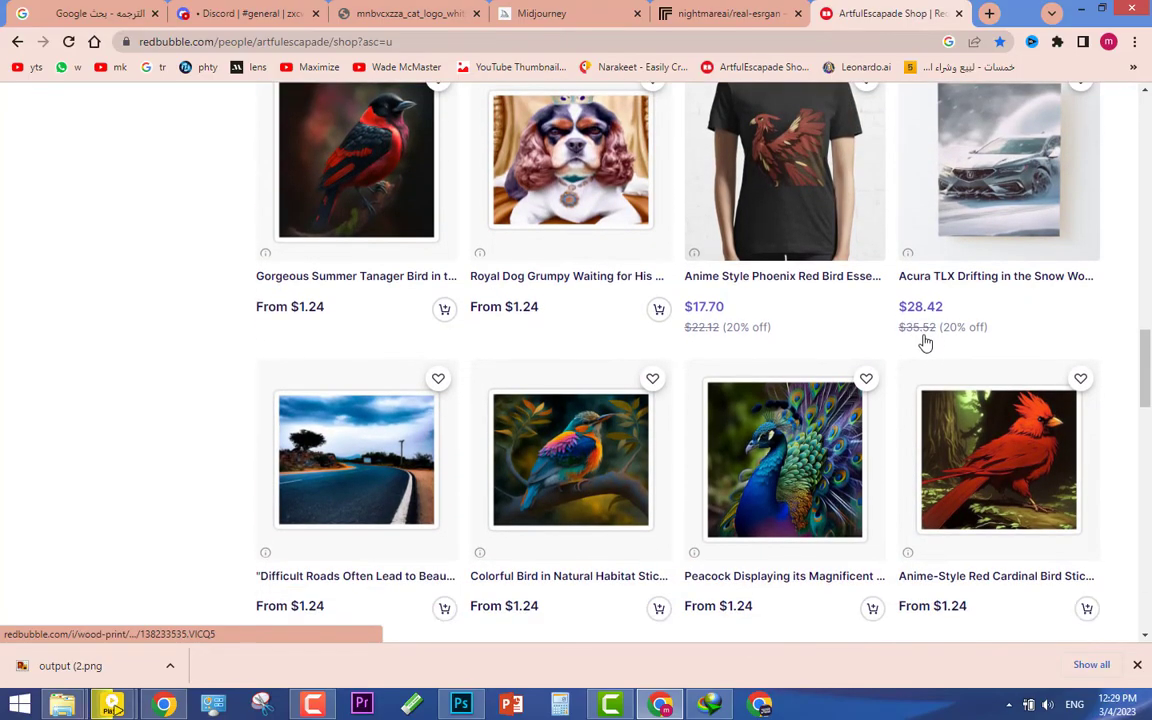
pyautogui.scroll(-3, 380, 400)
pyautogui.scroll(-2, 334, 455)
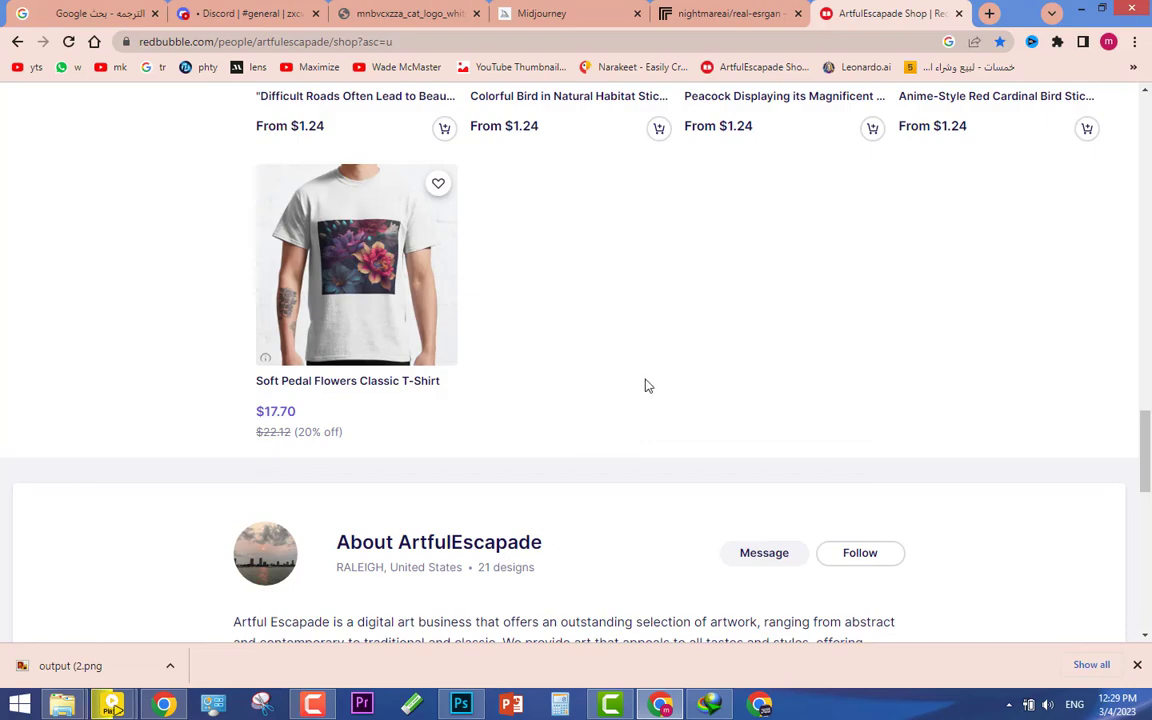
pyautogui.scroll(10, 700, 350)
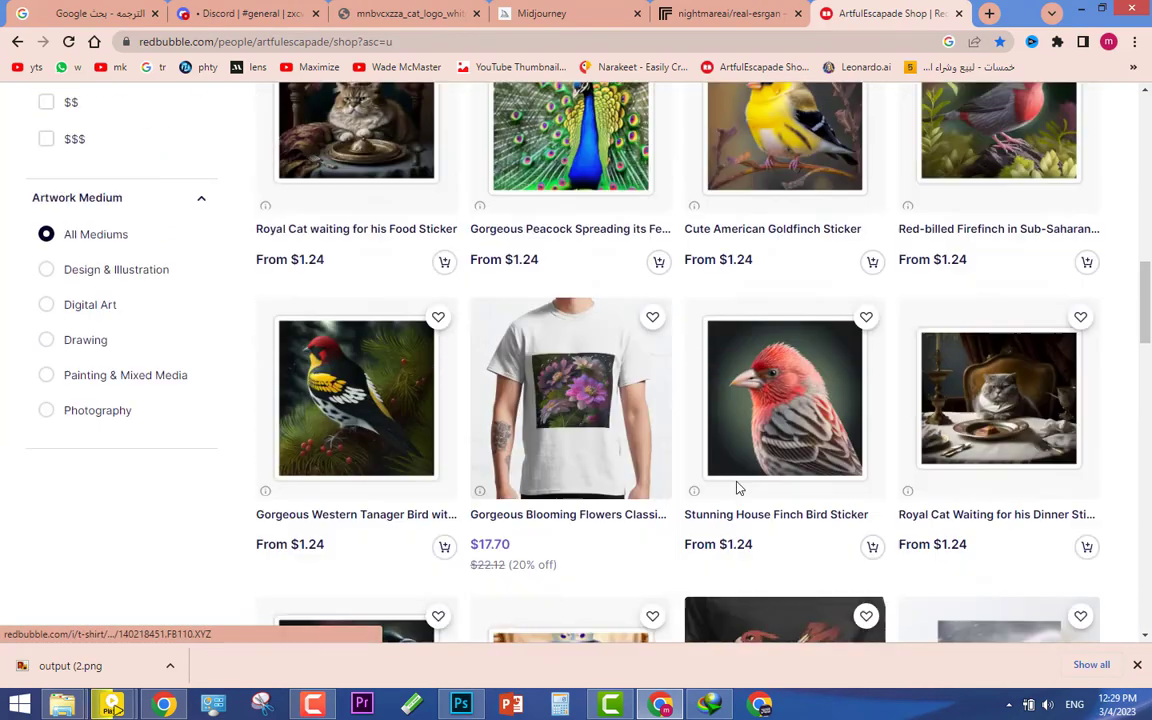
pyautogui.scroll(8, 737, 487)
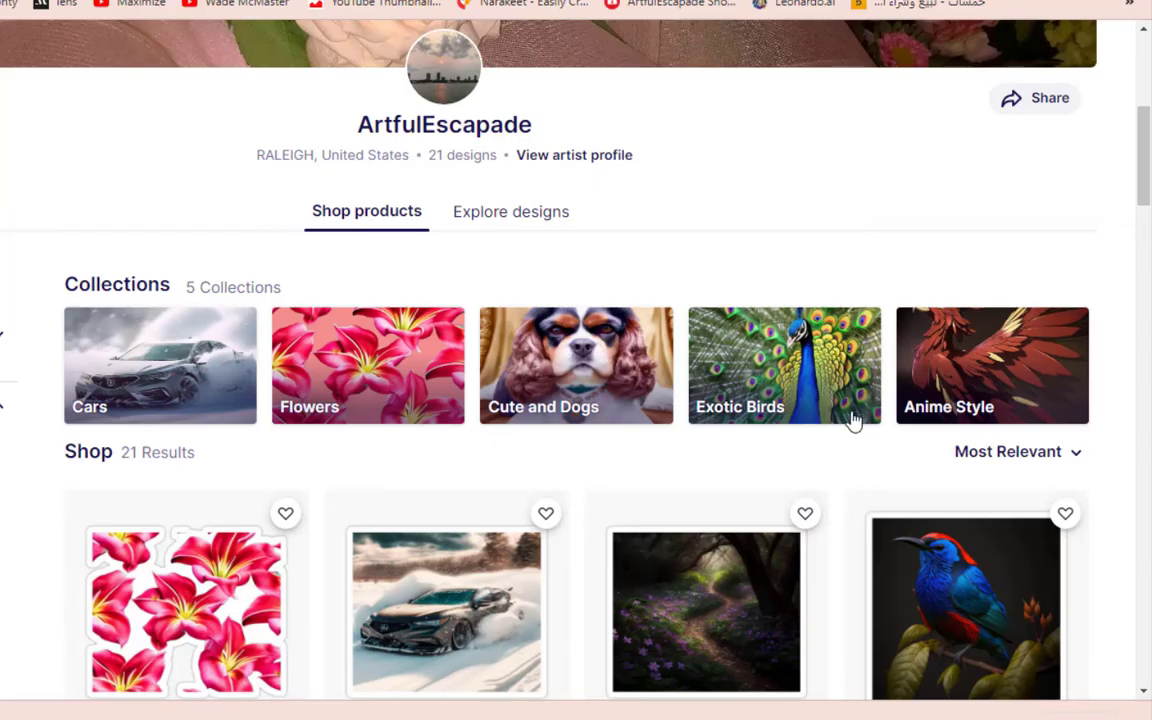
pyautogui.scroll(3, 853, 420)
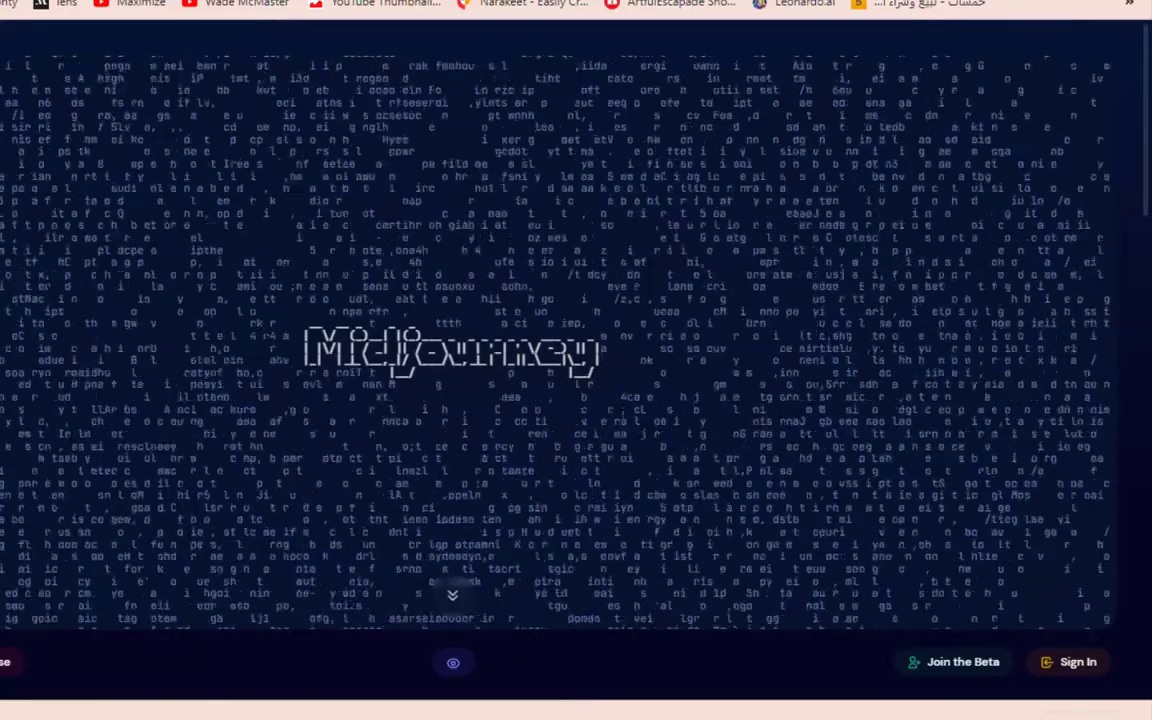